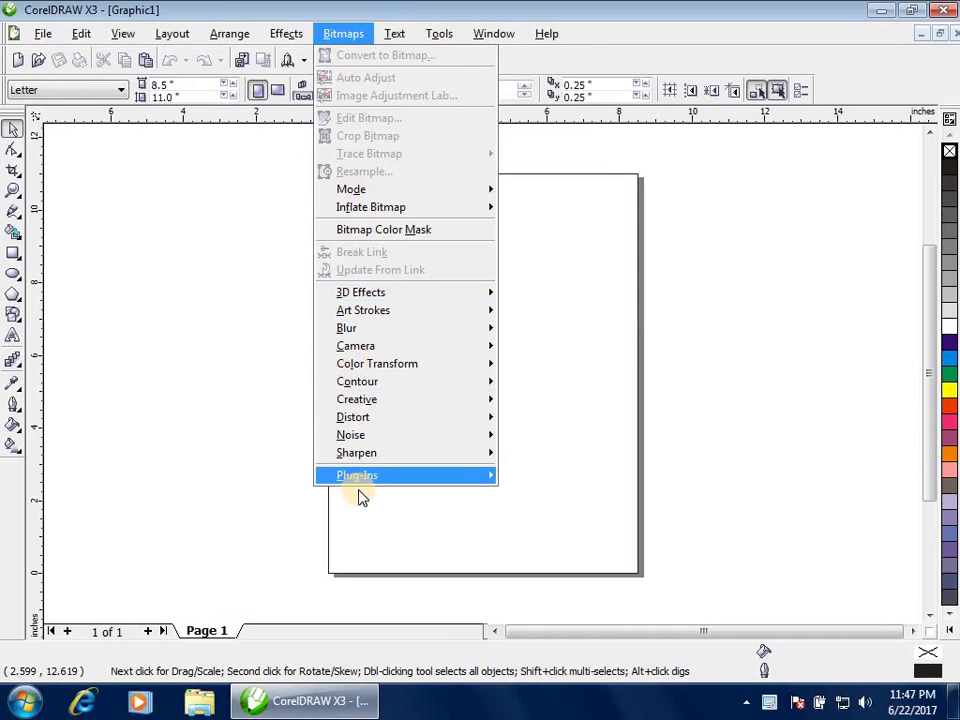
{"action": "mouse_move", "coordinate": [357, 475]}
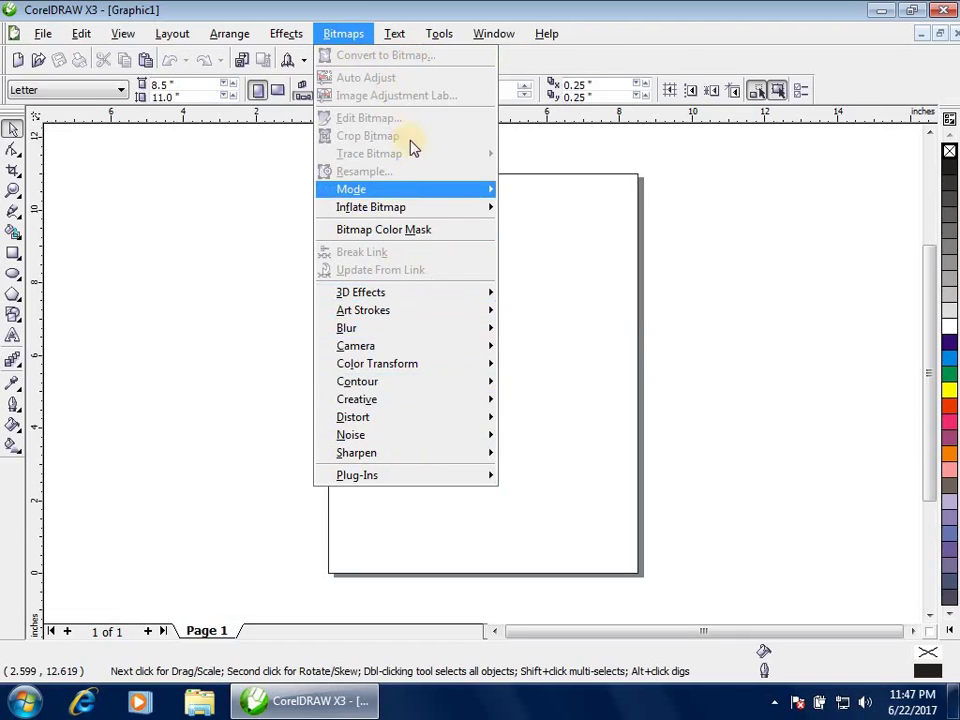
{"action": "mouse_move", "coordinate": [397, 407]}
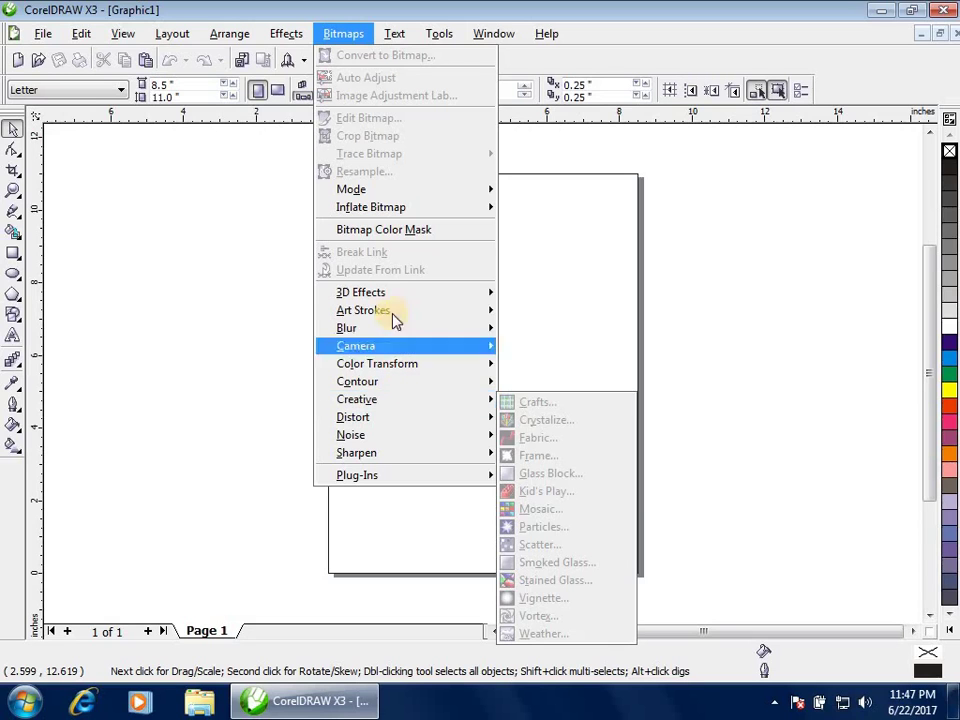
{"action": "mouse_move", "coordinate": [397, 292]}
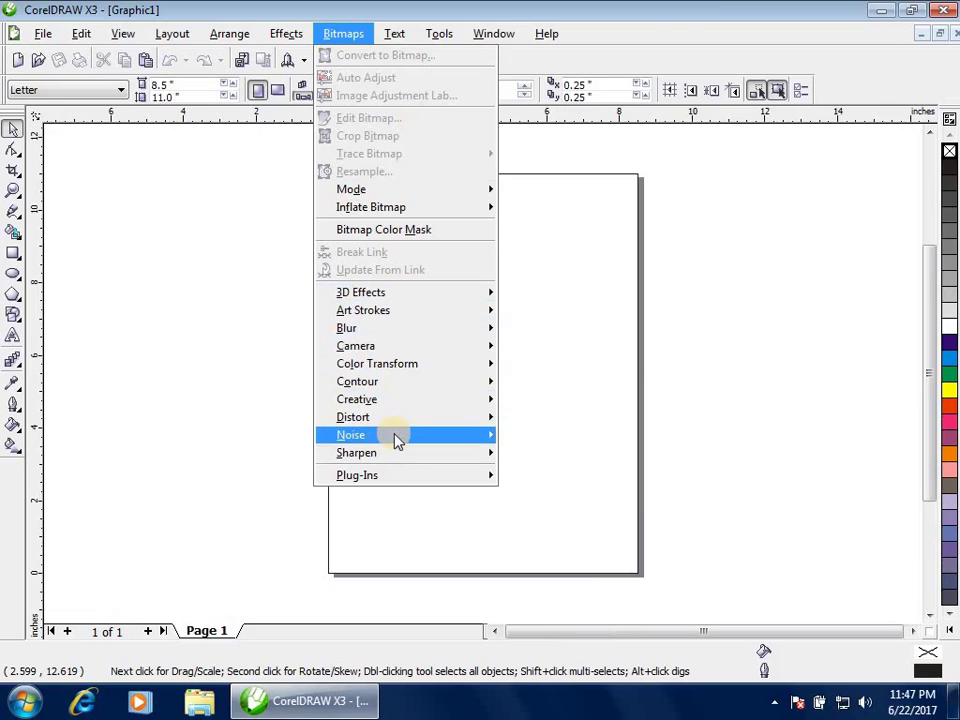
{"action": "mouse_move", "coordinate": [397, 441]}
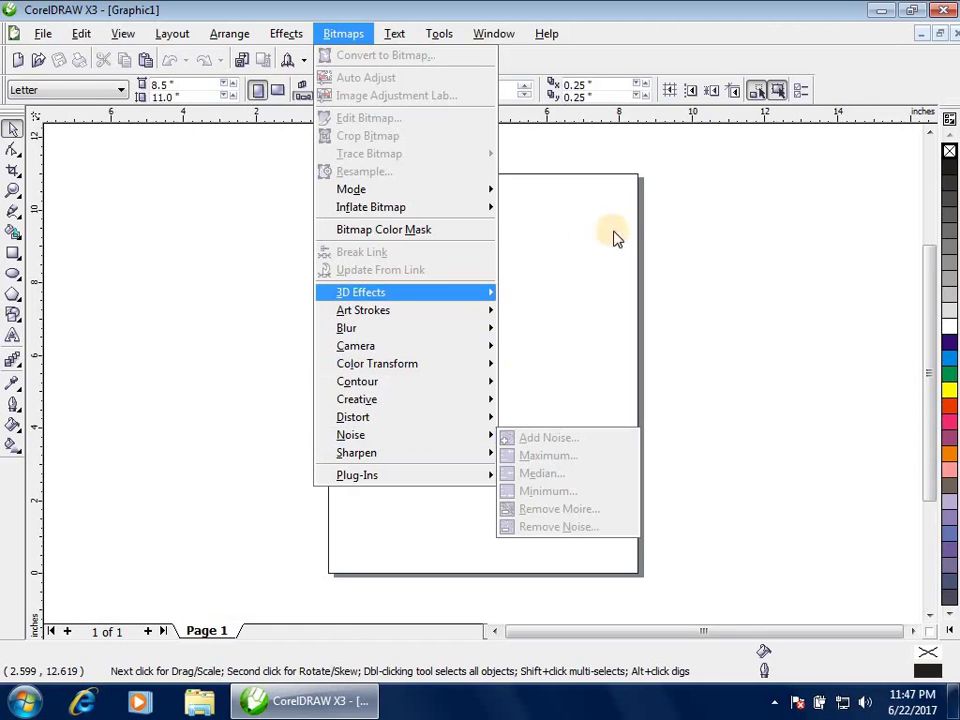
{"action": "left_click", "coordinate": [810, 222]}
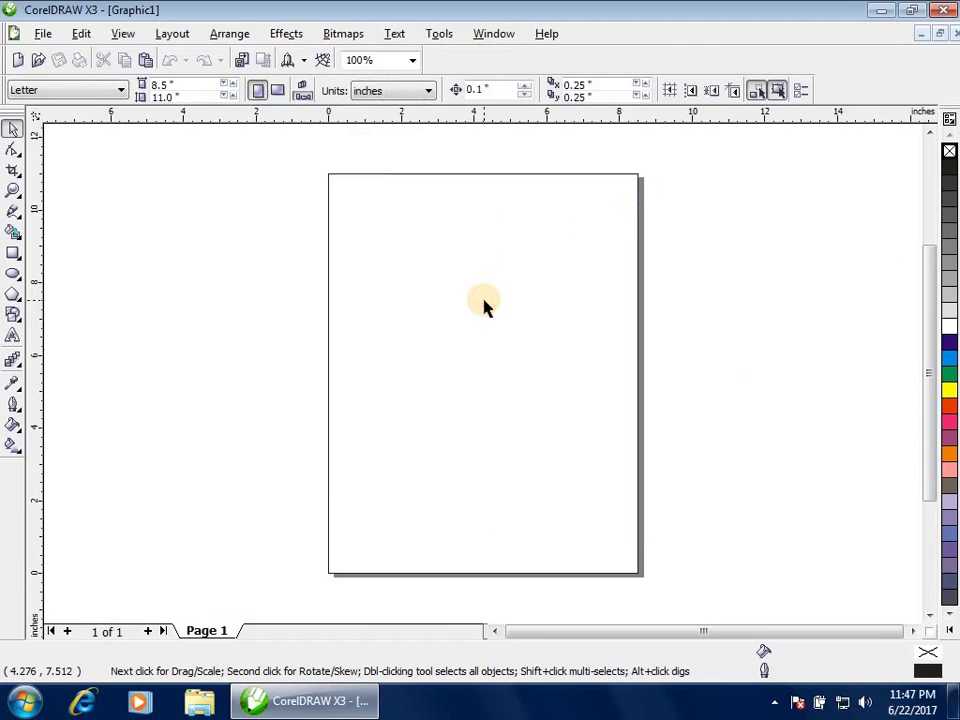
Import the picture named images, place it about 6.97 by 9.6 inches, and center it on the page.
{"action": "key", "text": "ctrl+i"}
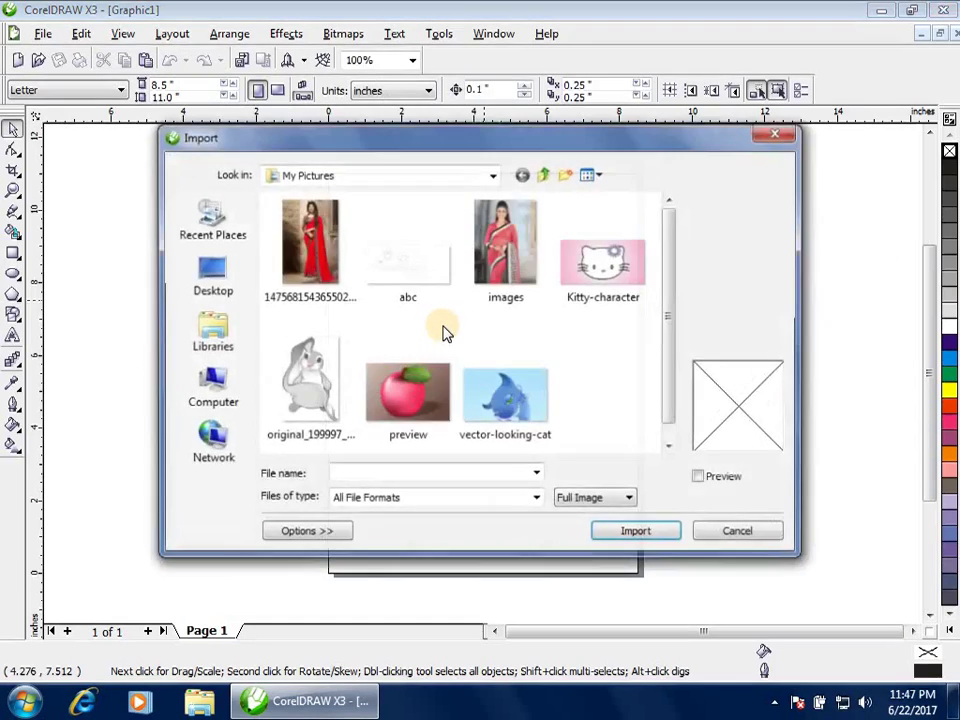
{"action": "left_click", "coordinate": [495, 225]}
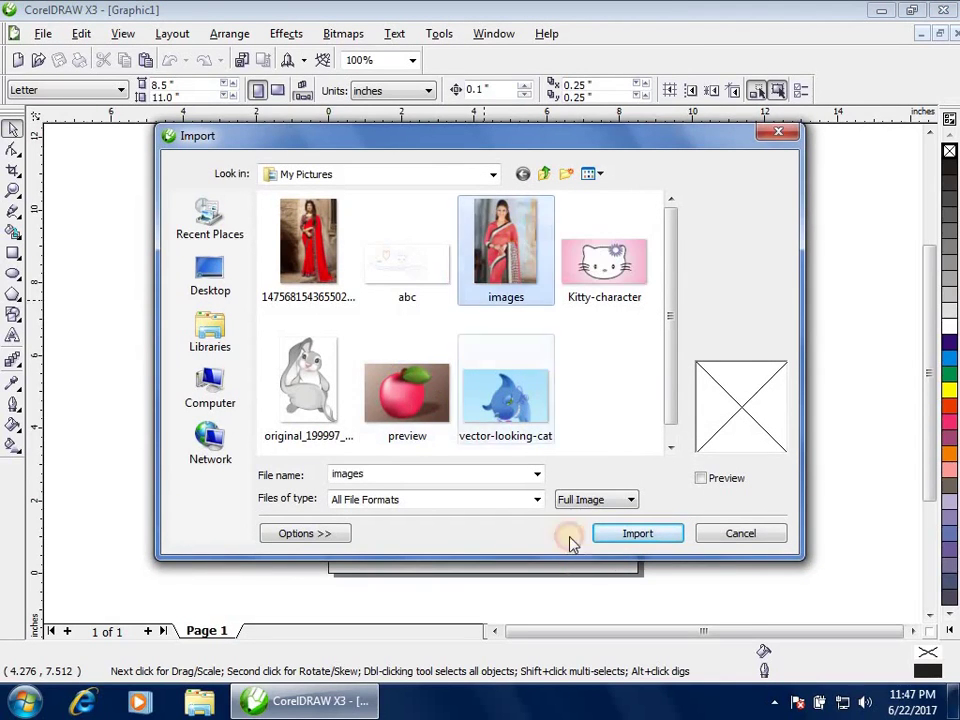
{"action": "left_click", "coordinate": [627, 533]}
{"action": "left_click_drag", "start_coordinate": [398, 241], "coordinate": [654, 589]}
{"action": "left_click_drag", "start_coordinate": [583, 384], "coordinate": [497, 337]}
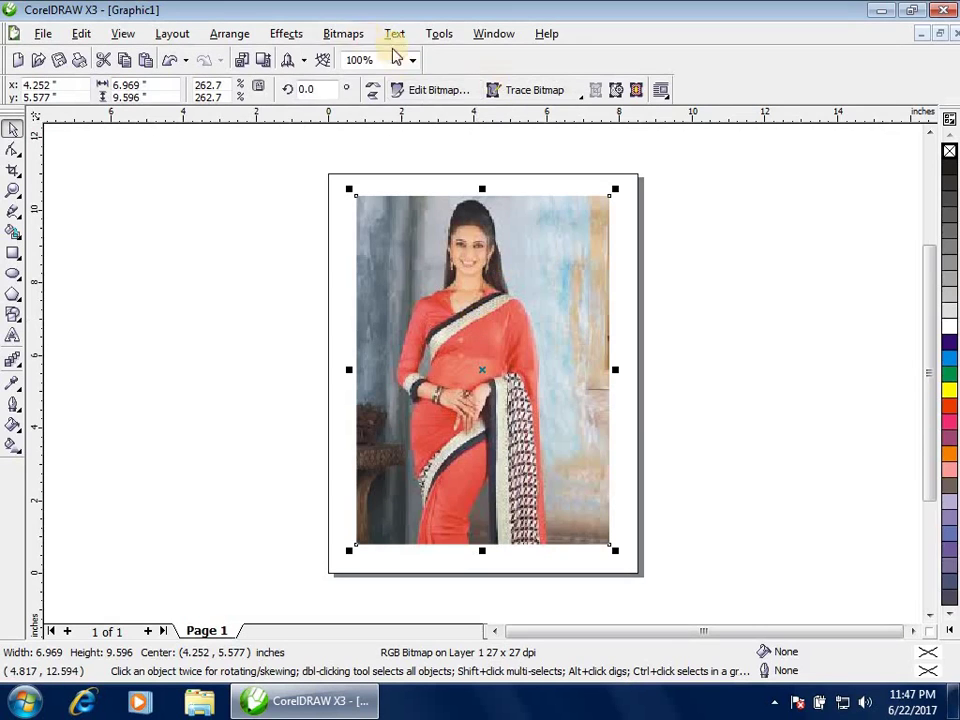
{"action": "left_click", "coordinate": [352, 34]}
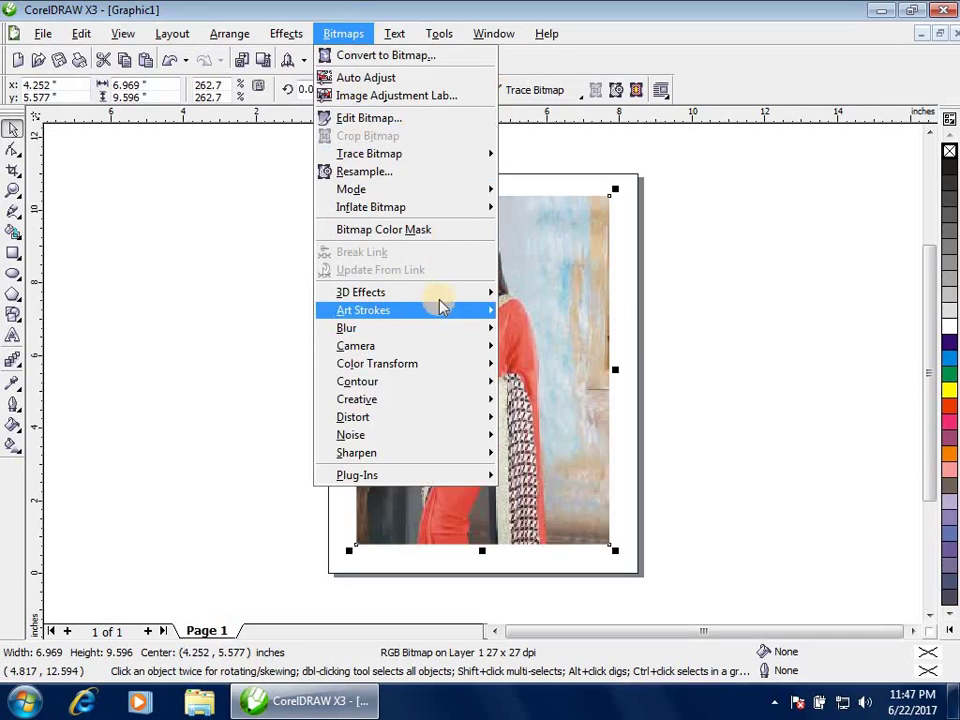
{"action": "mouse_move", "coordinate": [440, 295]}
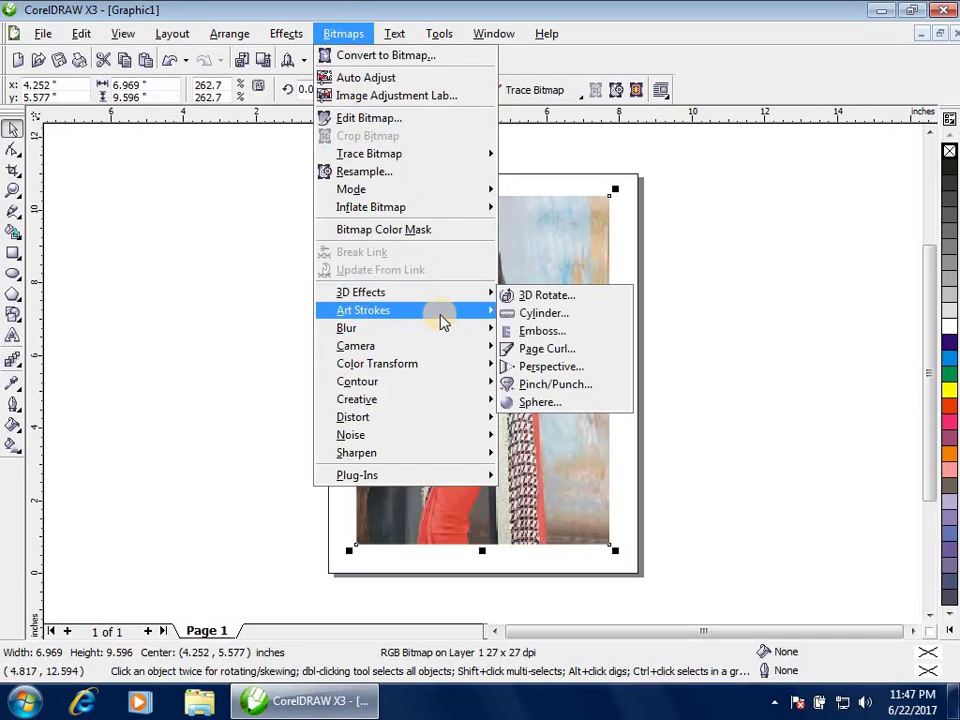
{"action": "mouse_move", "coordinate": [444, 372]}
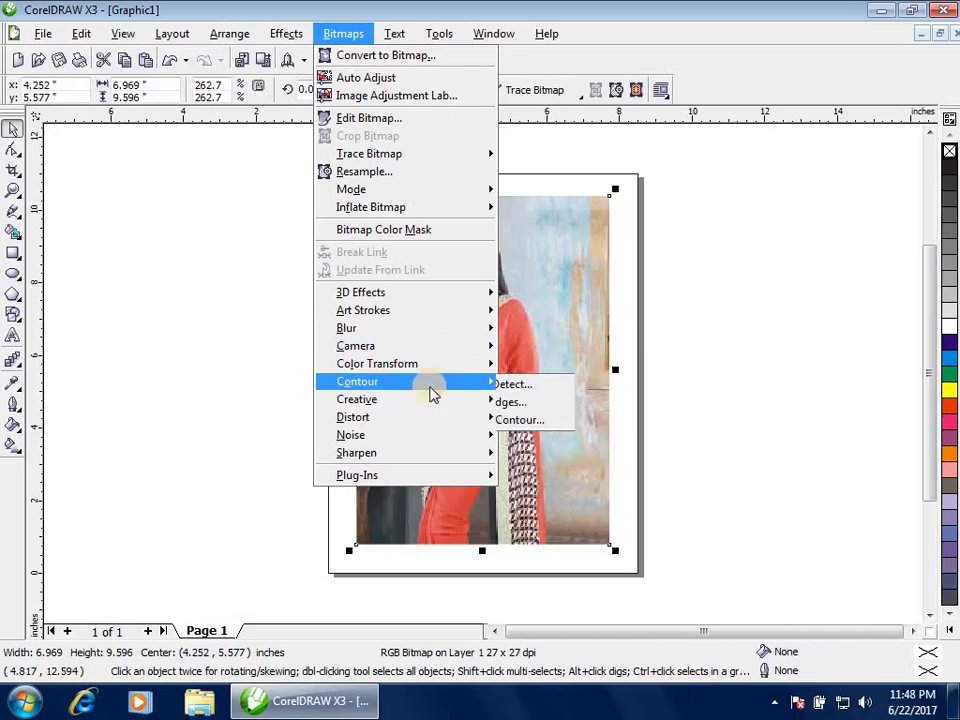
{"action": "mouse_move", "coordinate": [440, 346]}
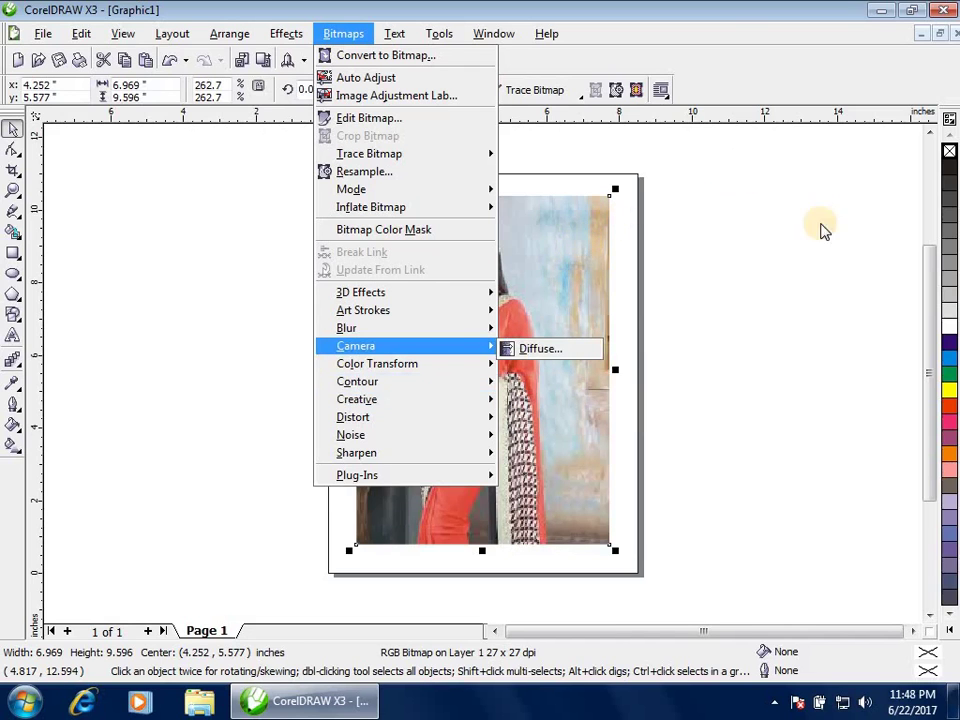
{"action": "left_click", "coordinate": [800, 236]}
Shrink the imported picture to about 2.48 by 3.41 inches and move it off the page's left side.
{"action": "left_click_drag", "start_coordinate": [613, 191], "coordinate": [211, 244]}
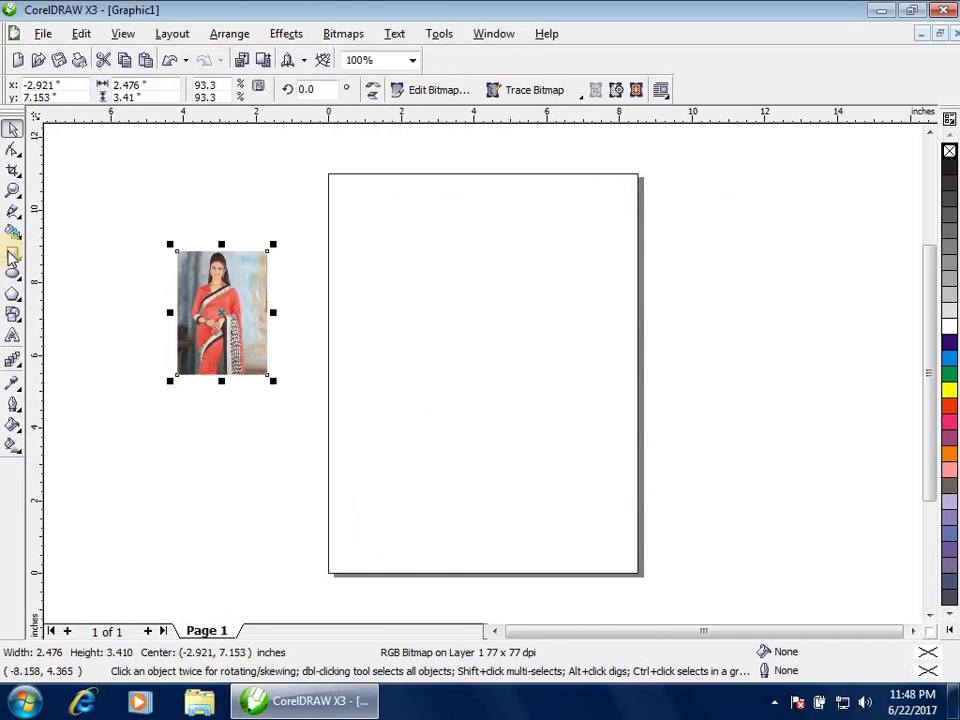
Draw a cyan-filled rectangle about 5.37 by 4.67 inches in the middle of the page.
{"action": "left_click", "coordinate": [13, 253]}
{"action": "left_click_drag", "start_coordinate": [386, 245], "coordinate": [428, 320]}
{"action": "left_click_drag", "start_coordinate": [535, 427], "coordinate": [582, 414]}
{"action": "key", "text": "space"}
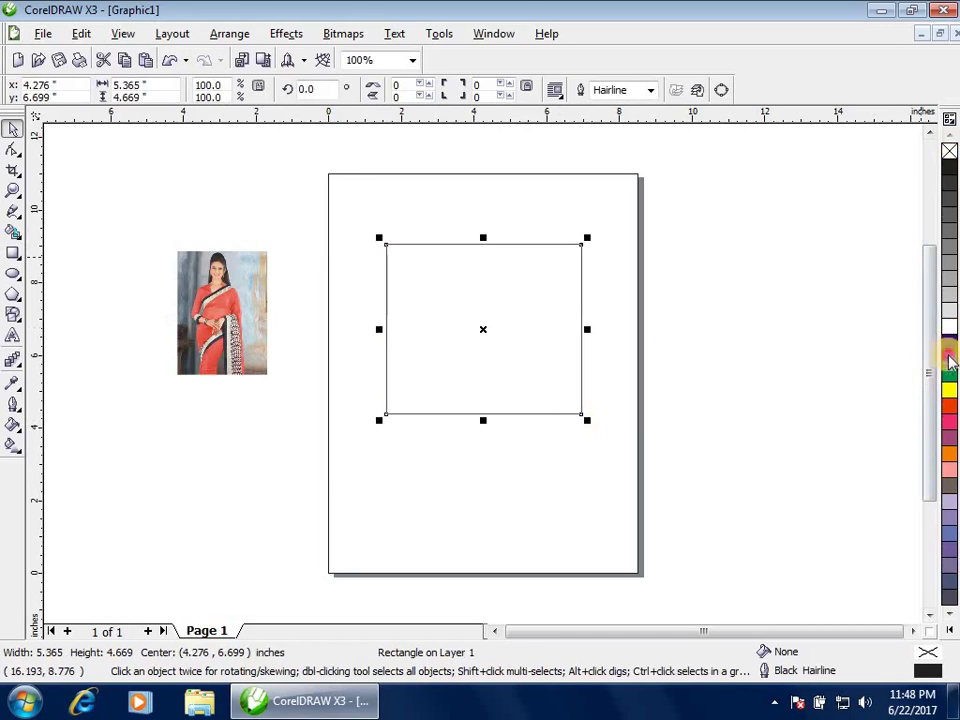
{"action": "left_click", "coordinate": [948, 358]}
{"action": "left_click_drag", "start_coordinate": [467, 298], "coordinate": [478, 313]}
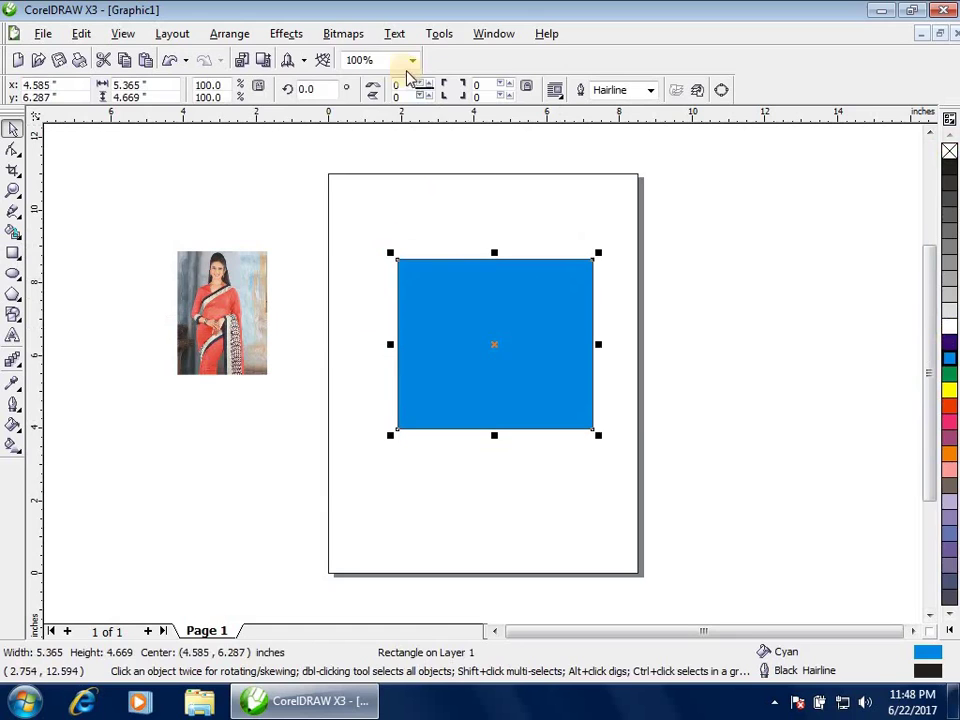
{"action": "left_click", "coordinate": [341, 34]}
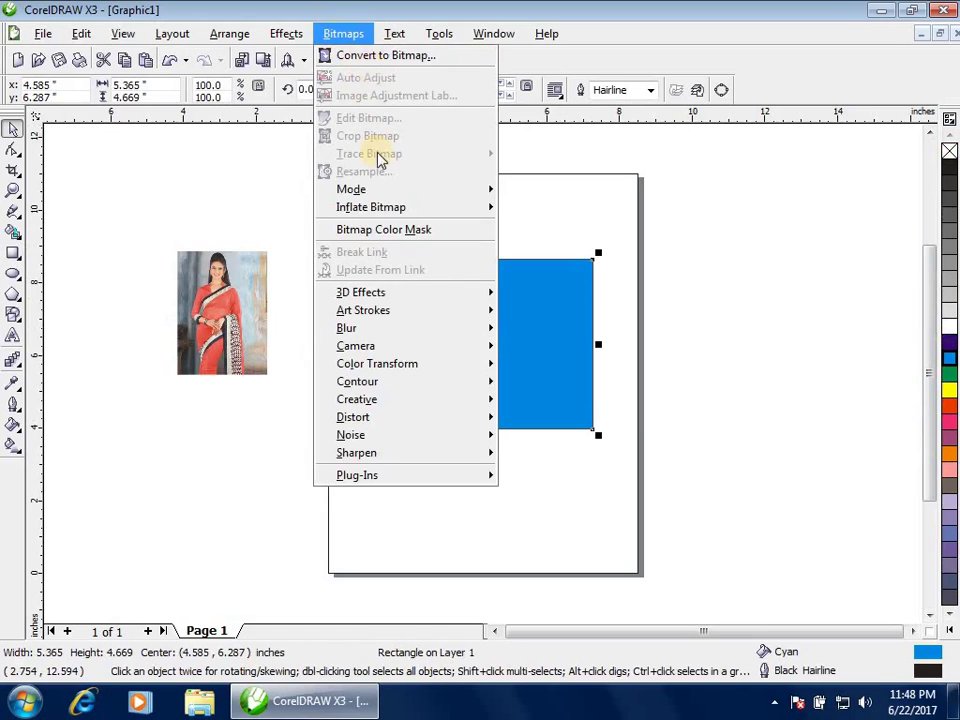
{"action": "left_click", "coordinate": [425, 298]}
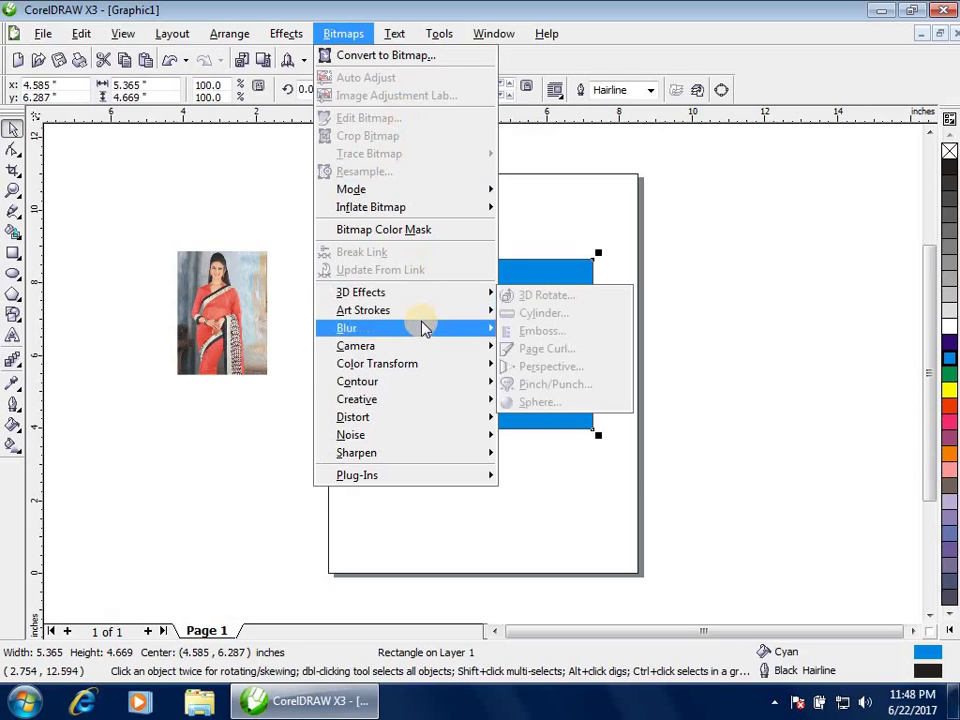
{"action": "mouse_move", "coordinate": [418, 387]}
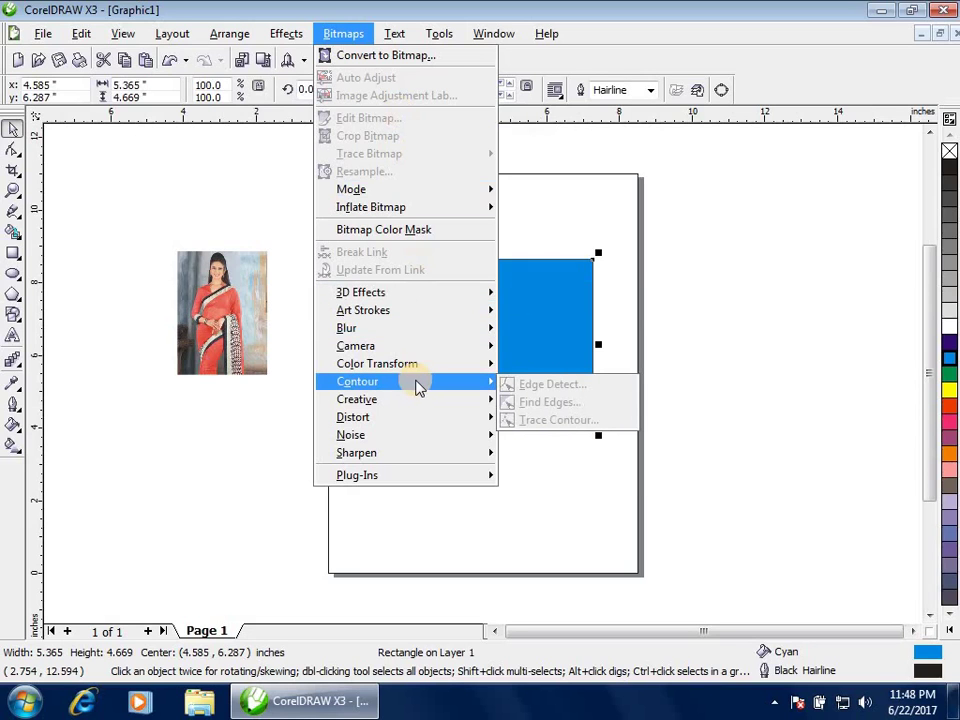
{"action": "mouse_move", "coordinate": [445, 363]}
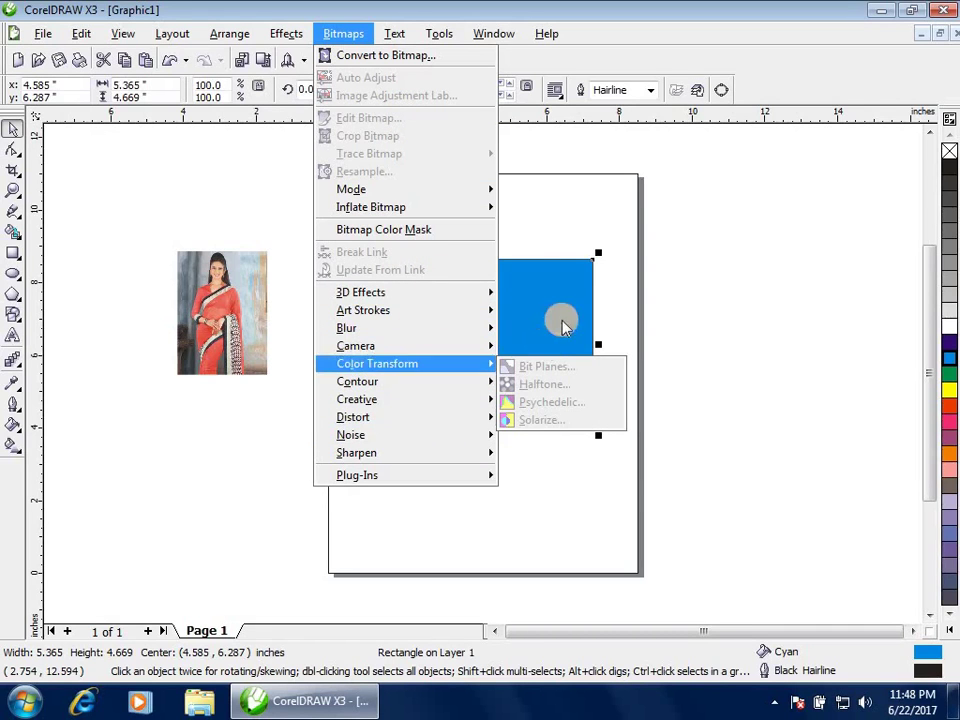
{"action": "mouse_move", "coordinate": [411, 332]}
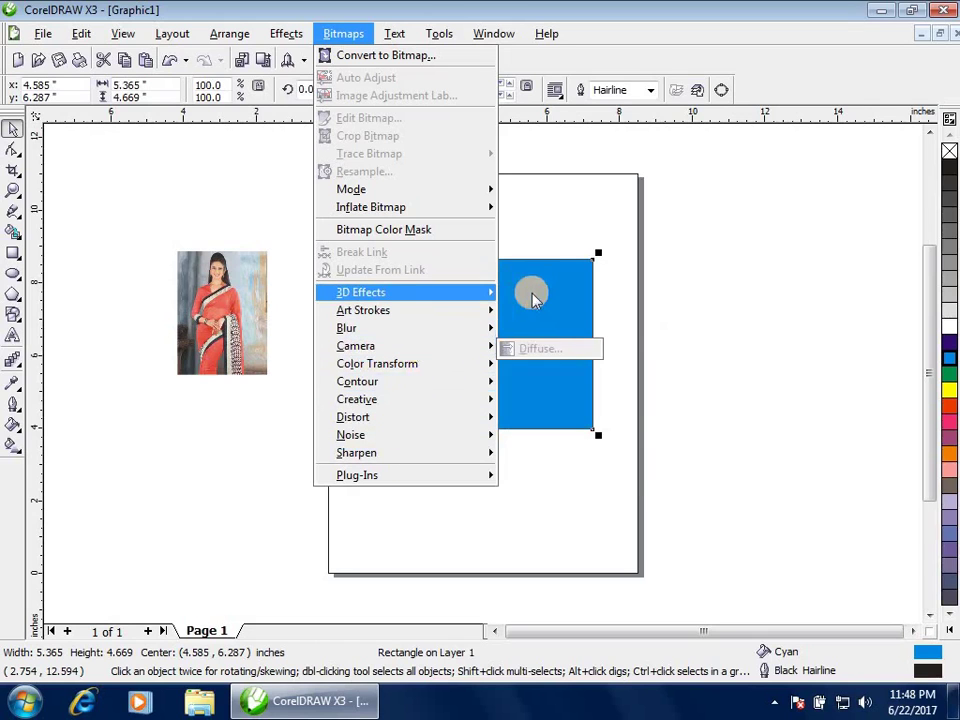
{"action": "mouse_move", "coordinate": [546, 289]}
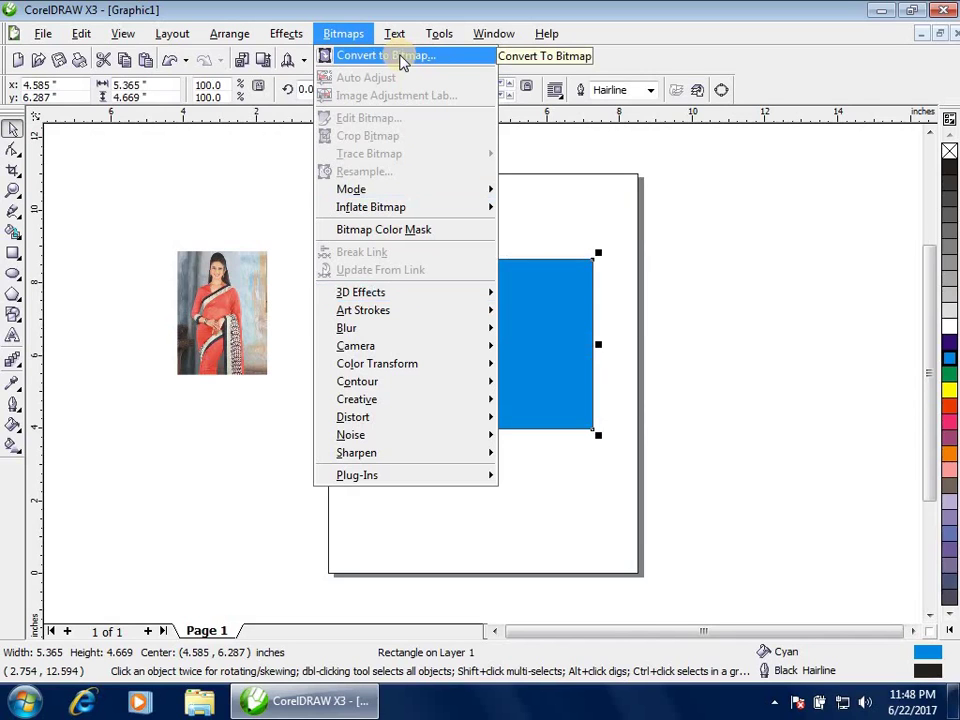
Convert the cyan rectangle to a bitmap at 300 dpi in CMYK Color (32-bit) mode with anti-aliasing.
{"action": "mouse_move", "coordinate": [390, 35]}
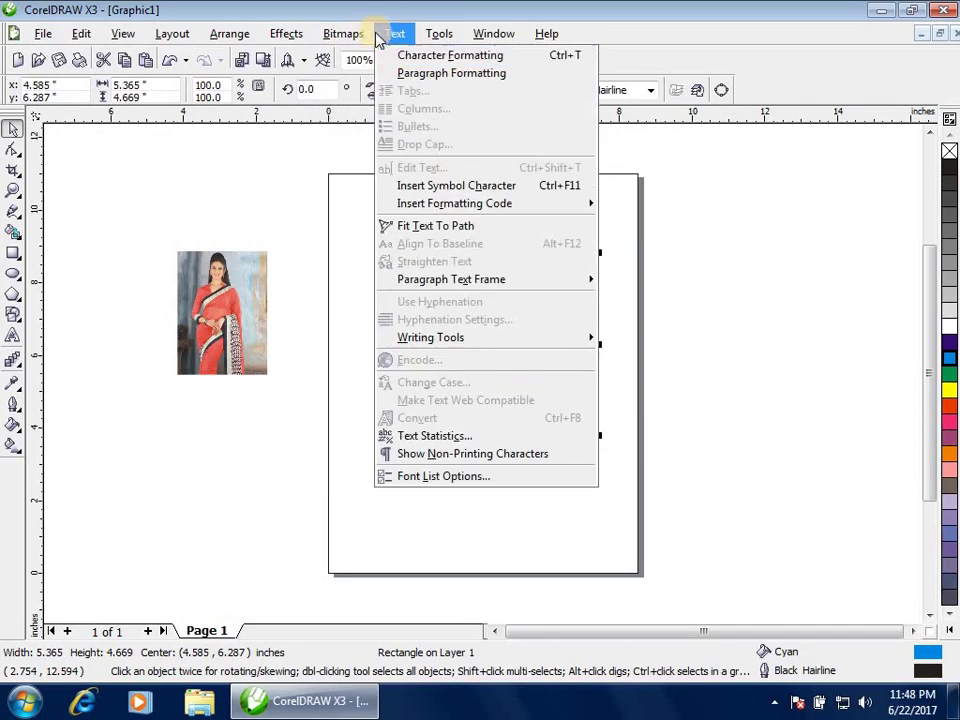
{"action": "mouse_move", "coordinate": [351, 36]}
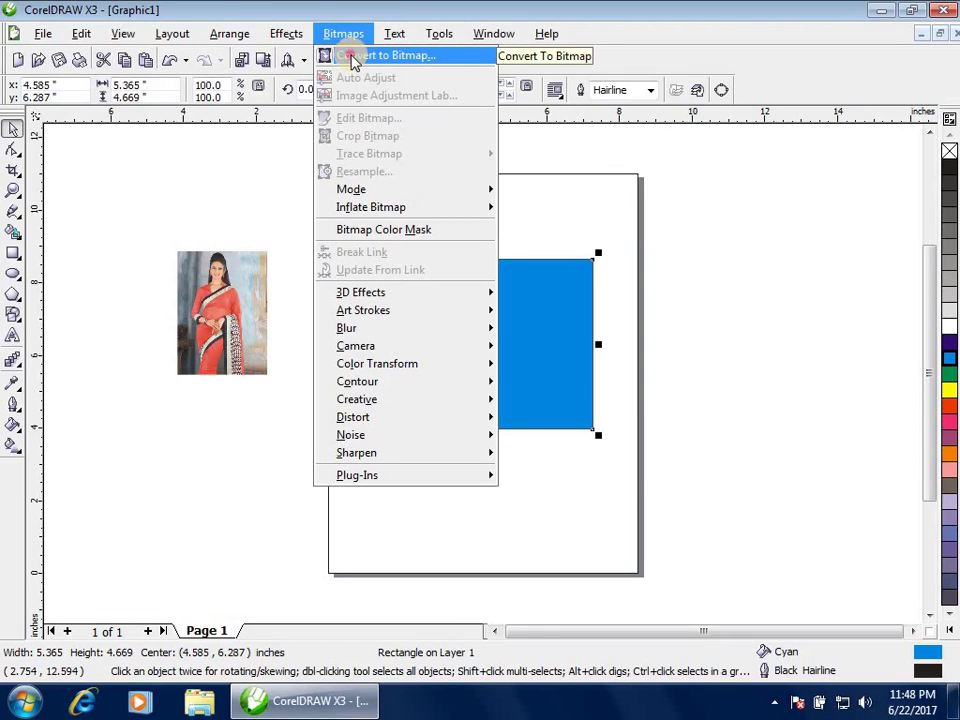
{"action": "left_click", "coordinate": [351, 57]}
{"action": "left_click_drag", "start_coordinate": [495, 221], "coordinate": [770, 244]}
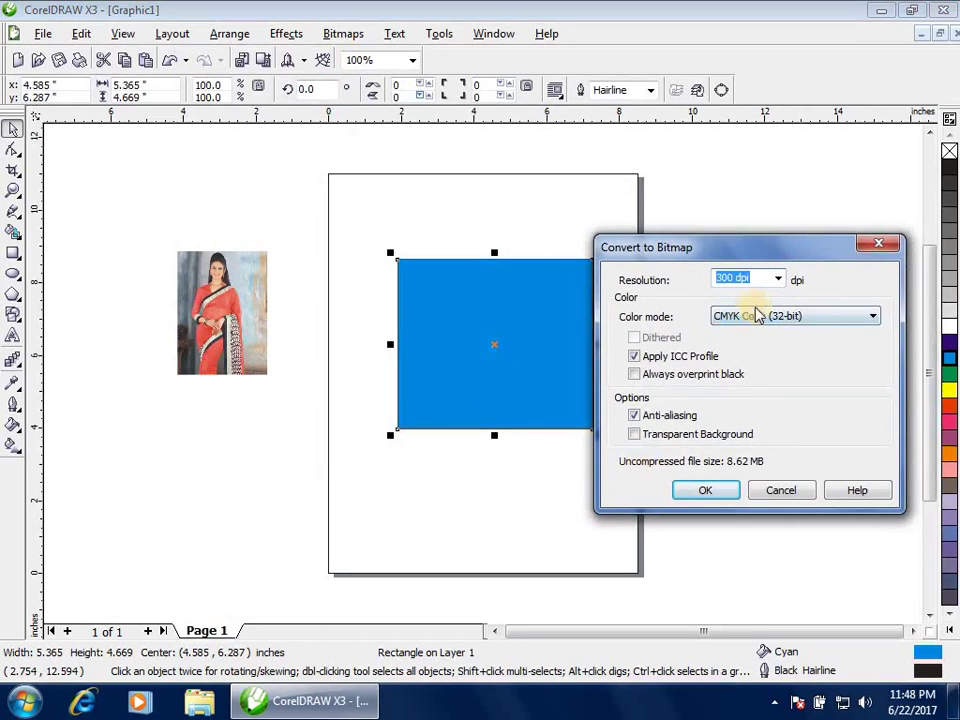
{"action": "left_click", "coordinate": [784, 281]}
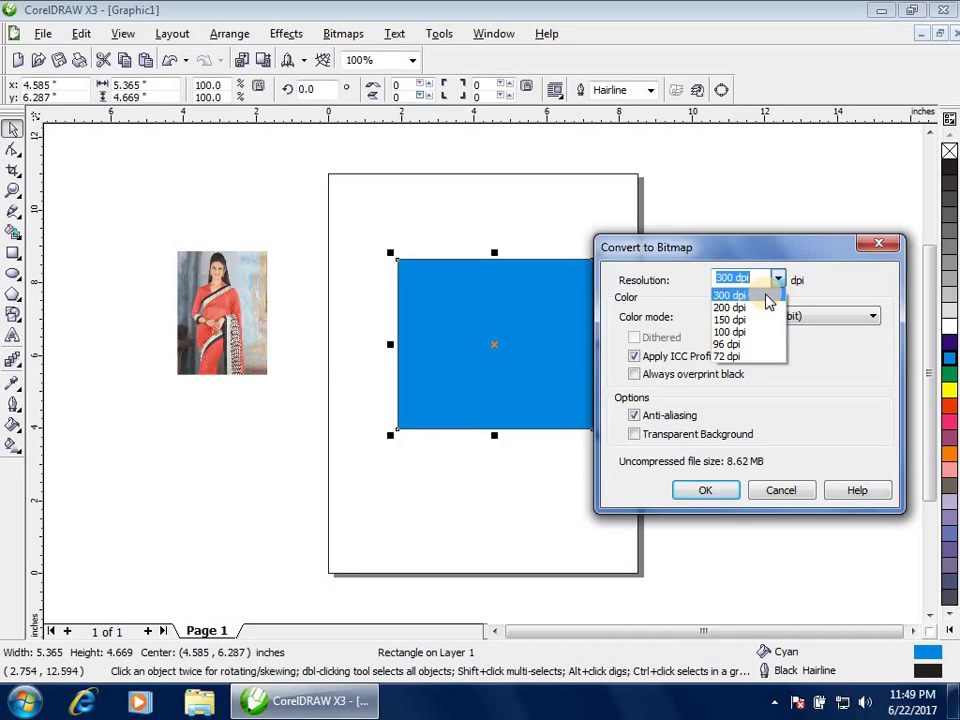
{"action": "left_click", "coordinate": [814, 276]}
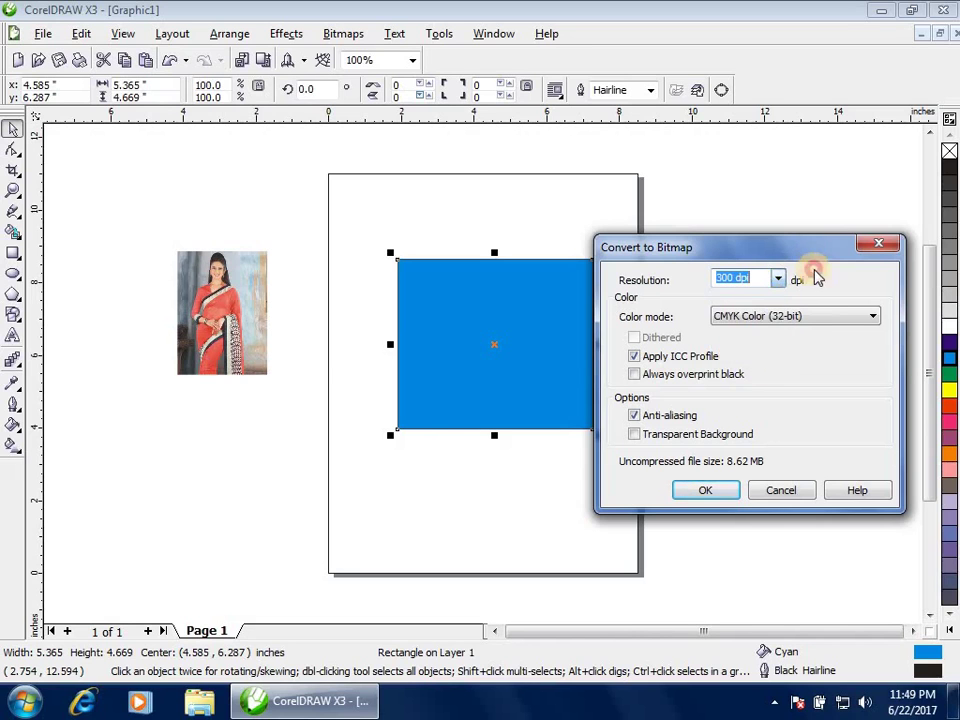
{"action": "left_click", "coordinate": [470, 312]}
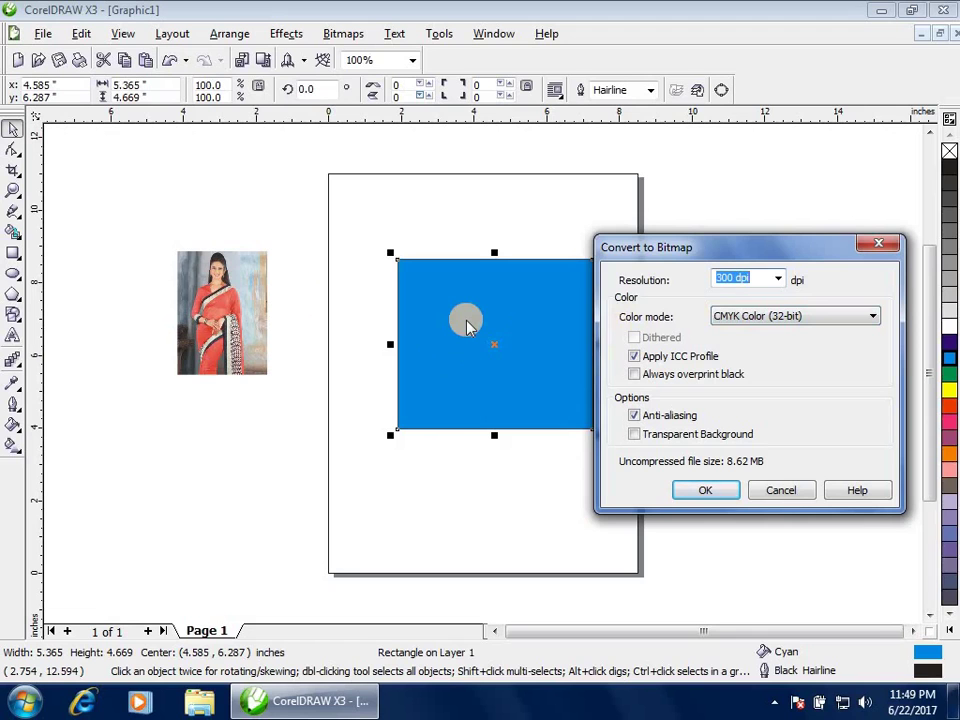
{"action": "left_click", "coordinate": [795, 316]}
{"action": "left_click", "coordinate": [799, 316]}
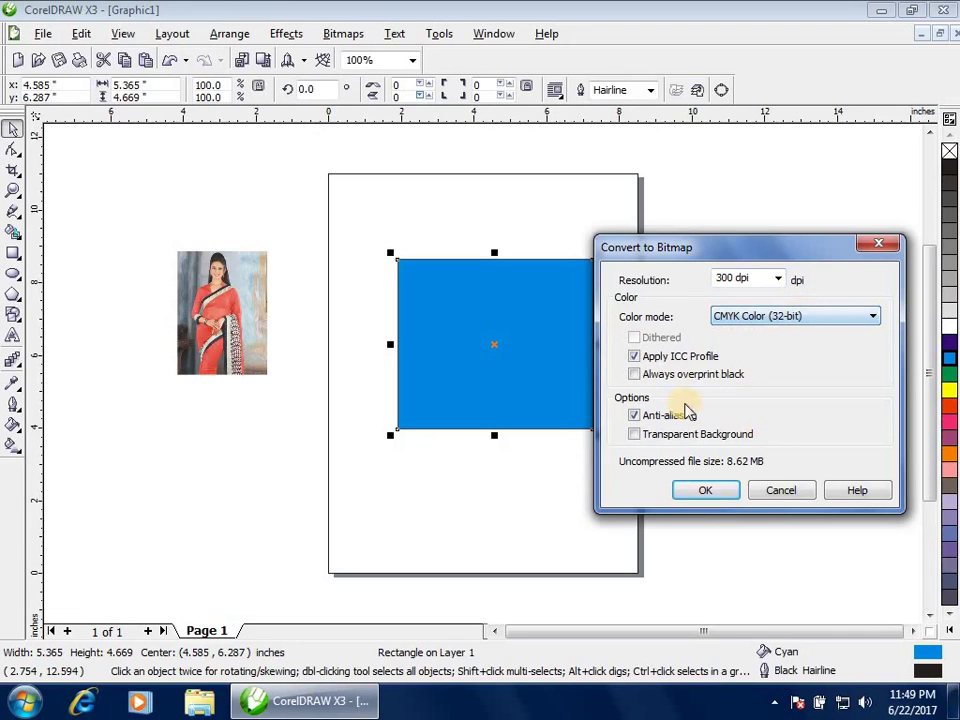
{"action": "left_click", "coordinate": [707, 490]}
Move the converted blue bitmap slightly to the right on the page, centered at about 5.15, 6.24 inches.
{"action": "left_click_drag", "start_coordinate": [544, 357], "coordinate": [548, 318]}
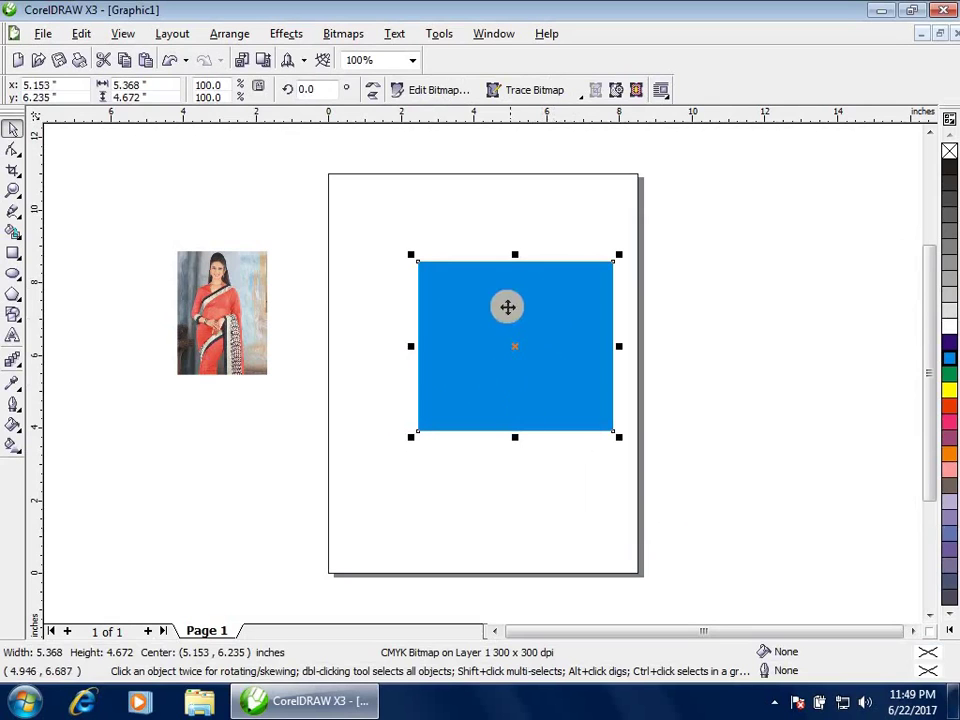
{"action": "left_click_drag", "start_coordinate": [467, 336], "coordinate": [468, 336]}
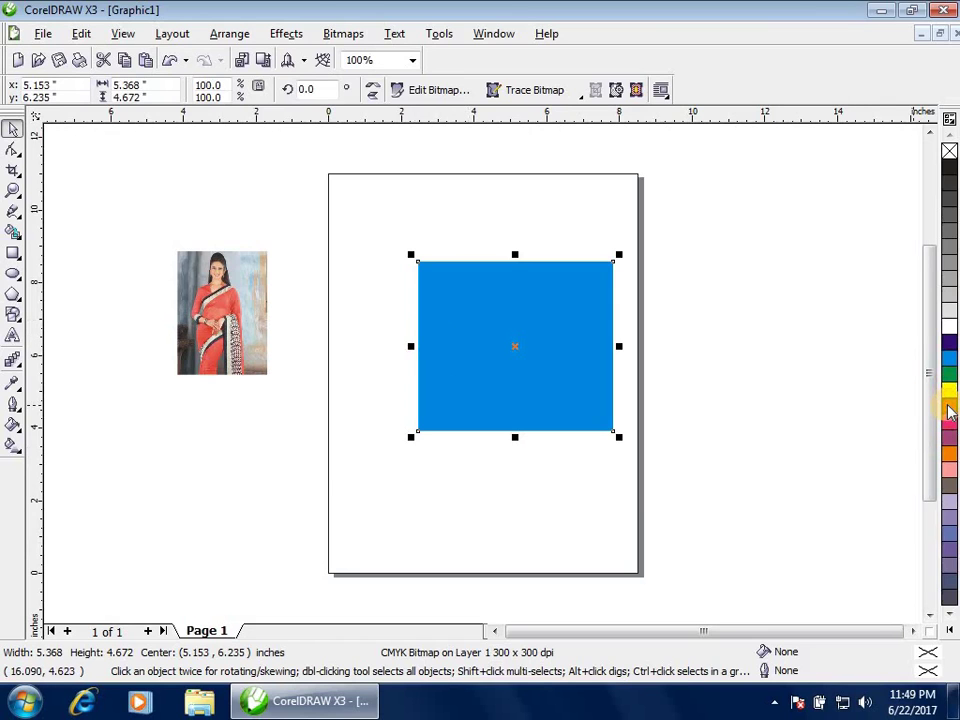
{"action": "left_click_drag", "start_coordinate": [471, 296], "coordinate": [459, 294]}
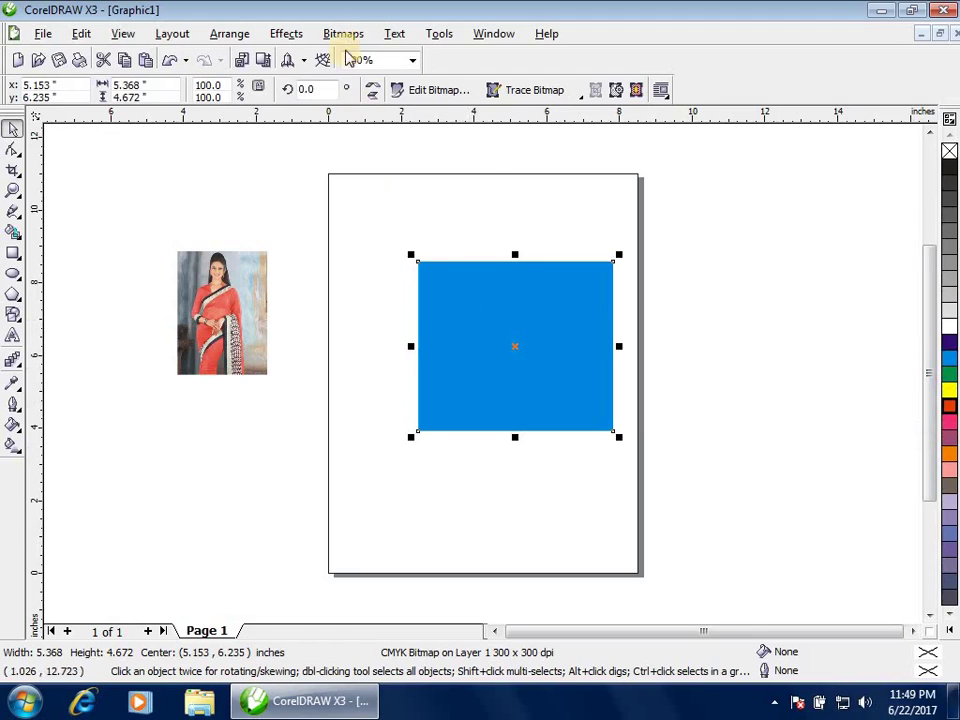
{"action": "left_click", "coordinate": [344, 34]}
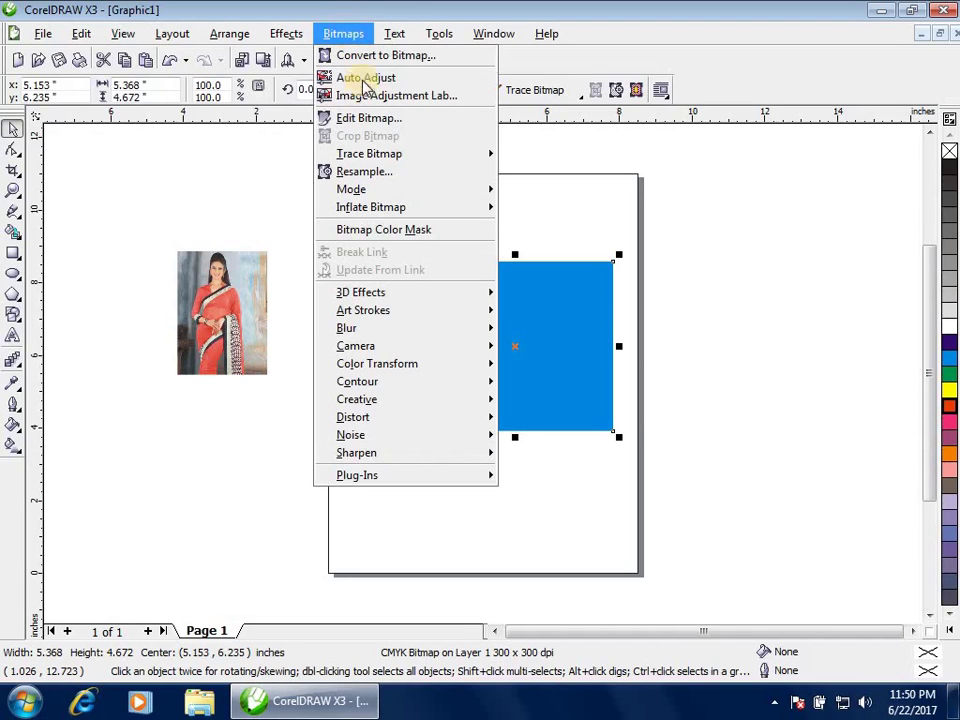
{"action": "mouse_move", "coordinate": [430, 293]}
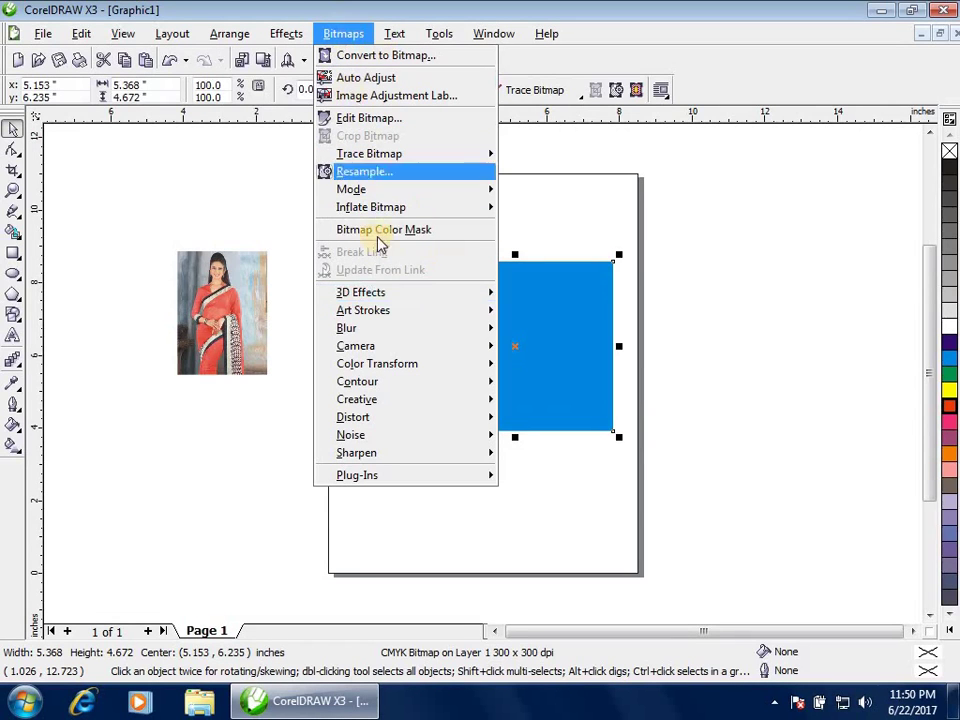
{"action": "mouse_move", "coordinate": [433, 440]}
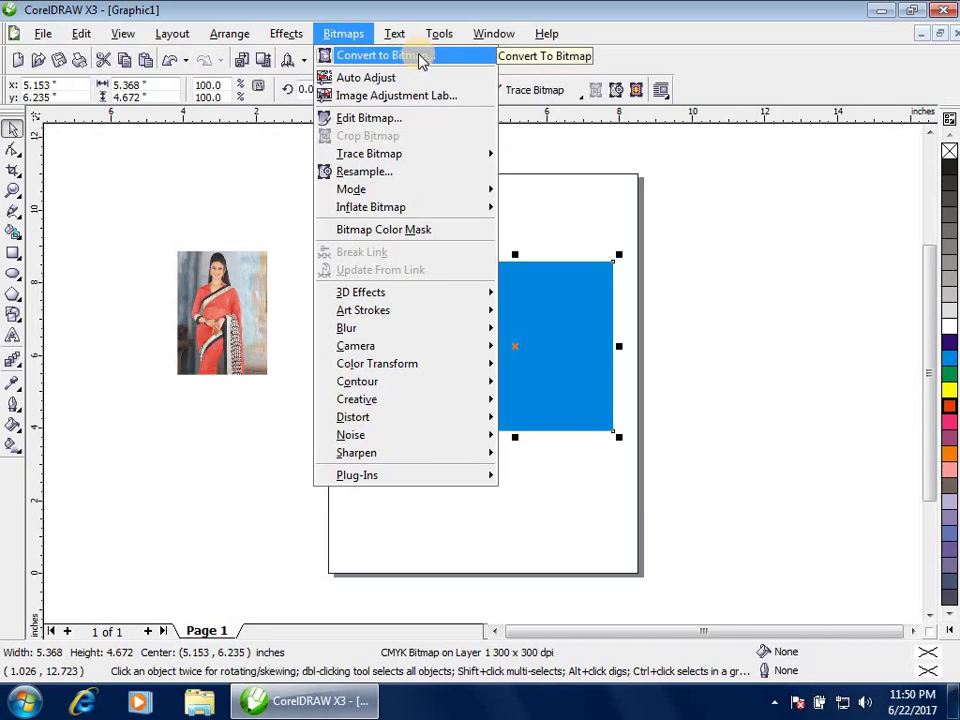
{"action": "left_click", "coordinate": [596, 317]}
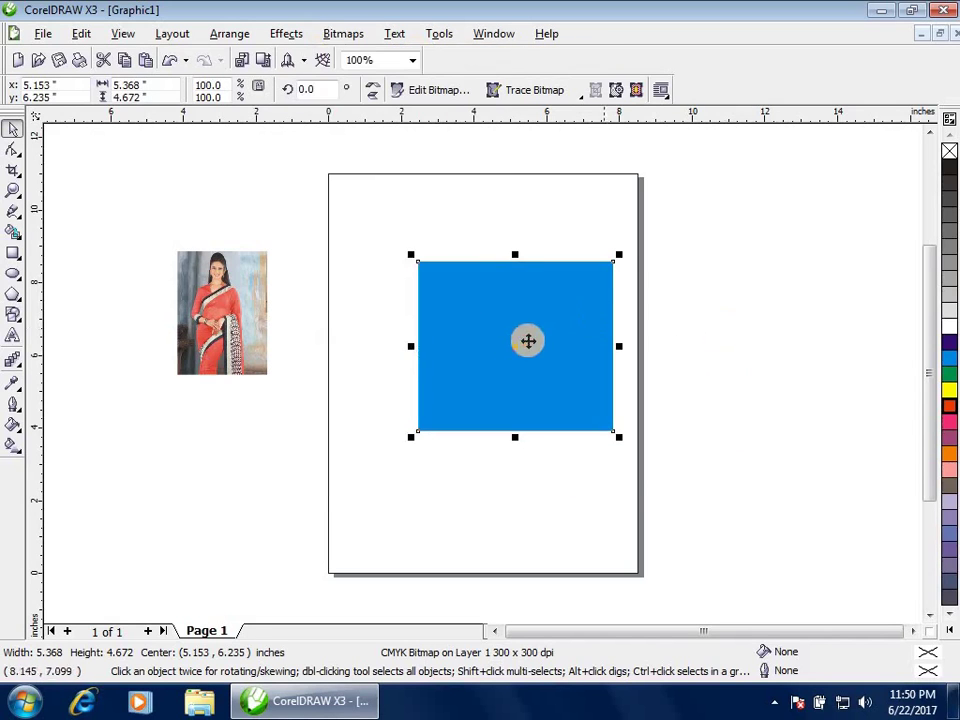
Delete the blue bitmap and enlarge the imported picture to about 7.25 by 9.99 inches so it covers most of the page.
{"action": "left_click", "coordinate": [519, 345]}
{"action": "left_click_drag", "start_coordinate": [542, 315], "coordinate": [636, 283]}
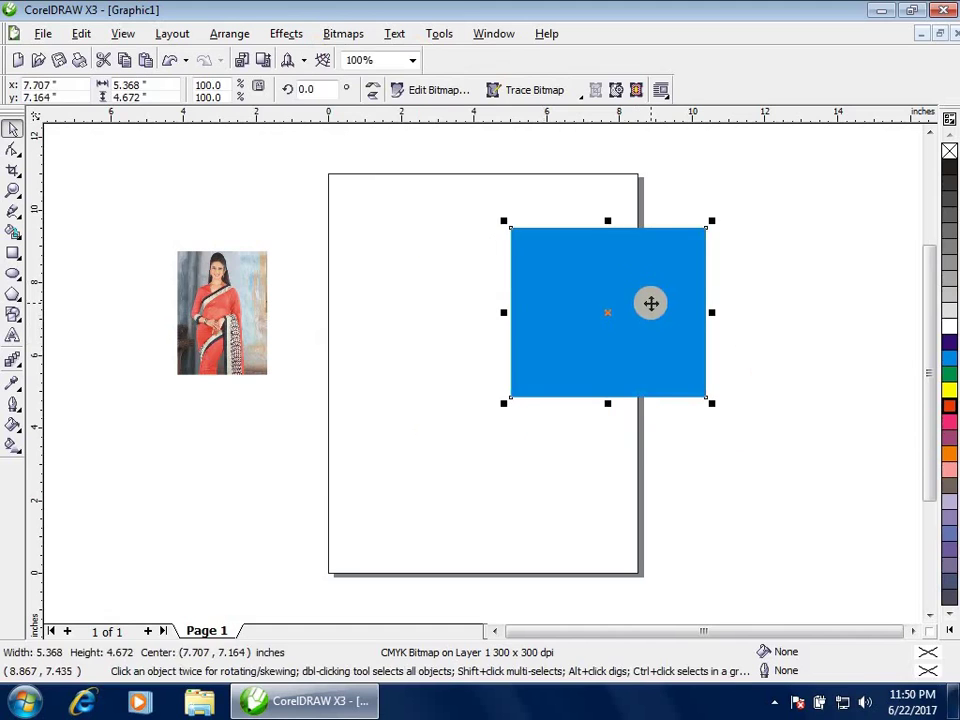
{"action": "key", "text": "Delete"}
{"action": "left_click_drag", "start_coordinate": [233, 295], "coordinate": [639, 566]}
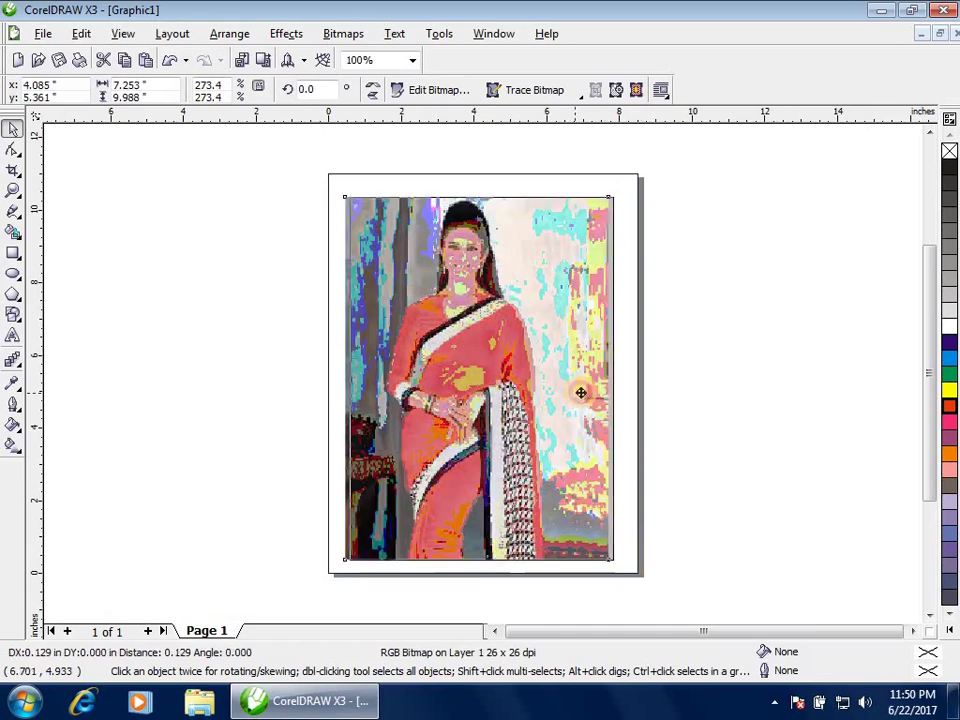
Apply Auto Adjust to the picture's color and contrast, comparing it with the original before restoring the adjustment.
{"action": "left_click", "coordinate": [336, 34]}
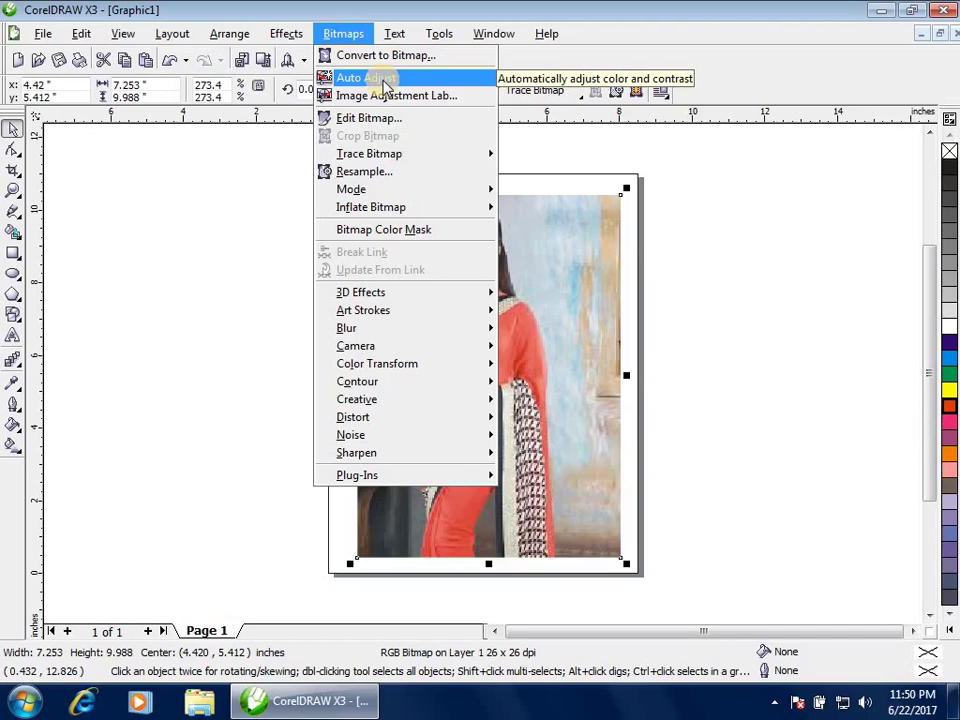
{"action": "left_click", "coordinate": [381, 78]}
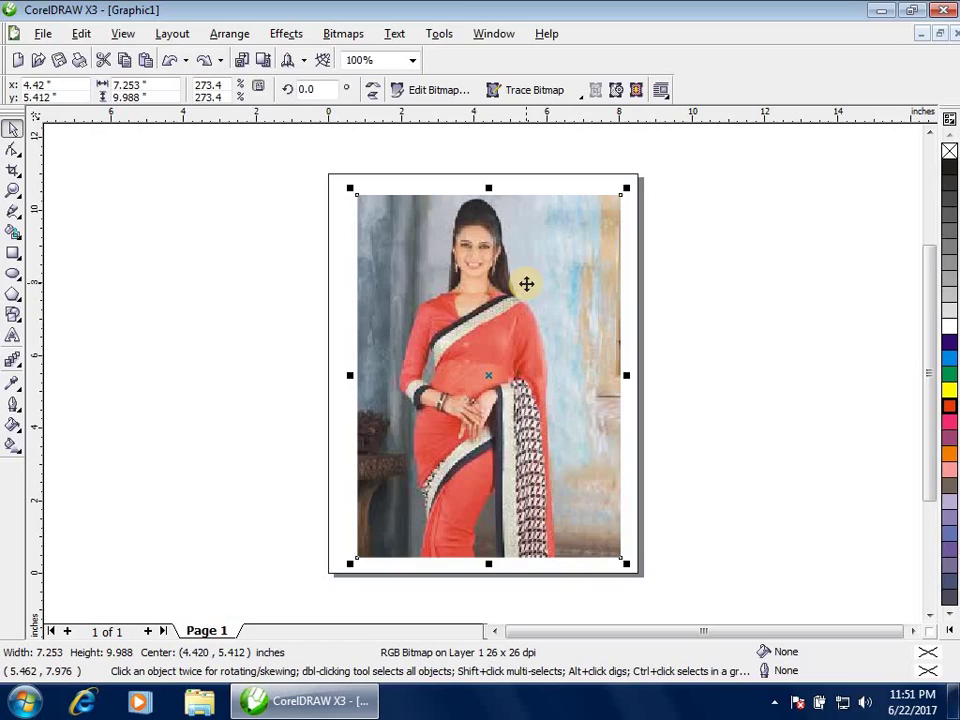
{"action": "key", "text": "ctrl+shift+z"}
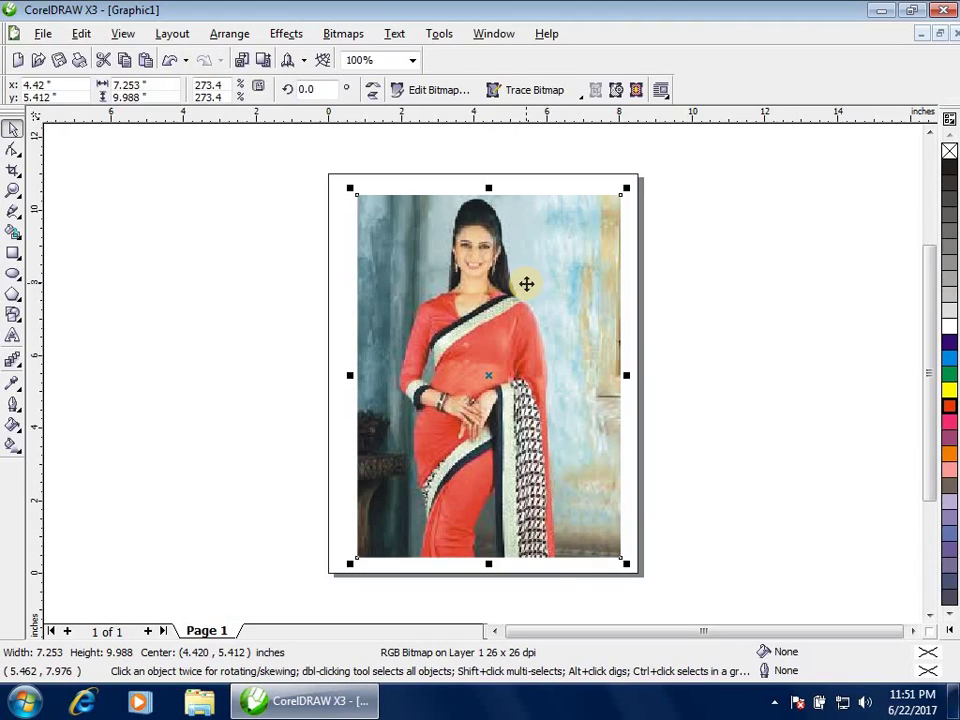
Open the picture in the Image Adjustment Lab and set its temperature to 3755 and tint to 67.
{"action": "left_click", "coordinate": [345, 34]}
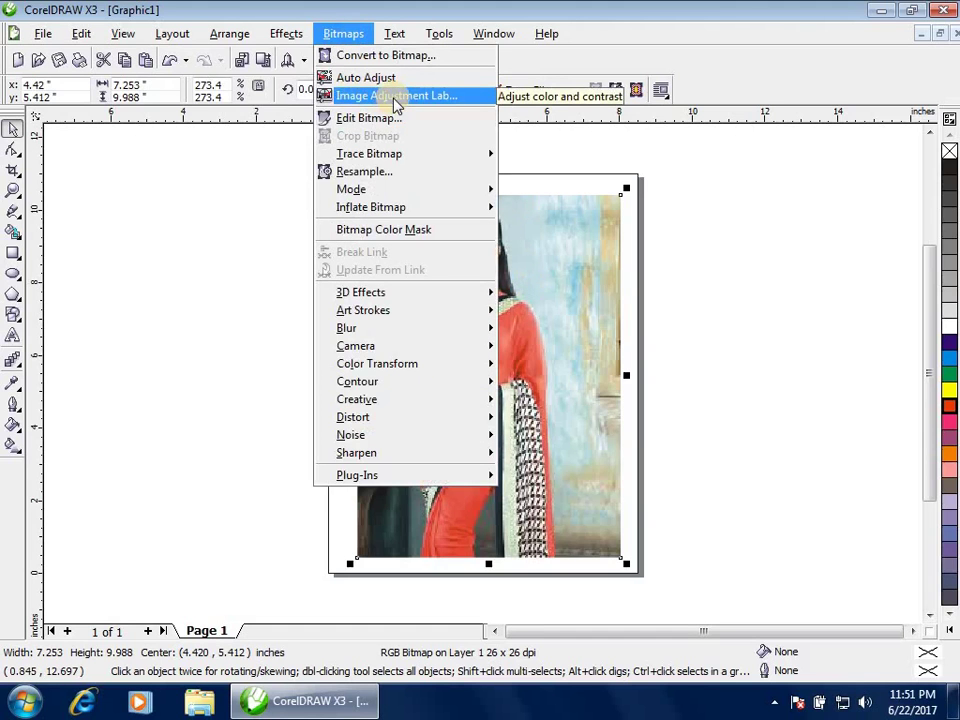
{"action": "left_click", "coordinate": [395, 97]}
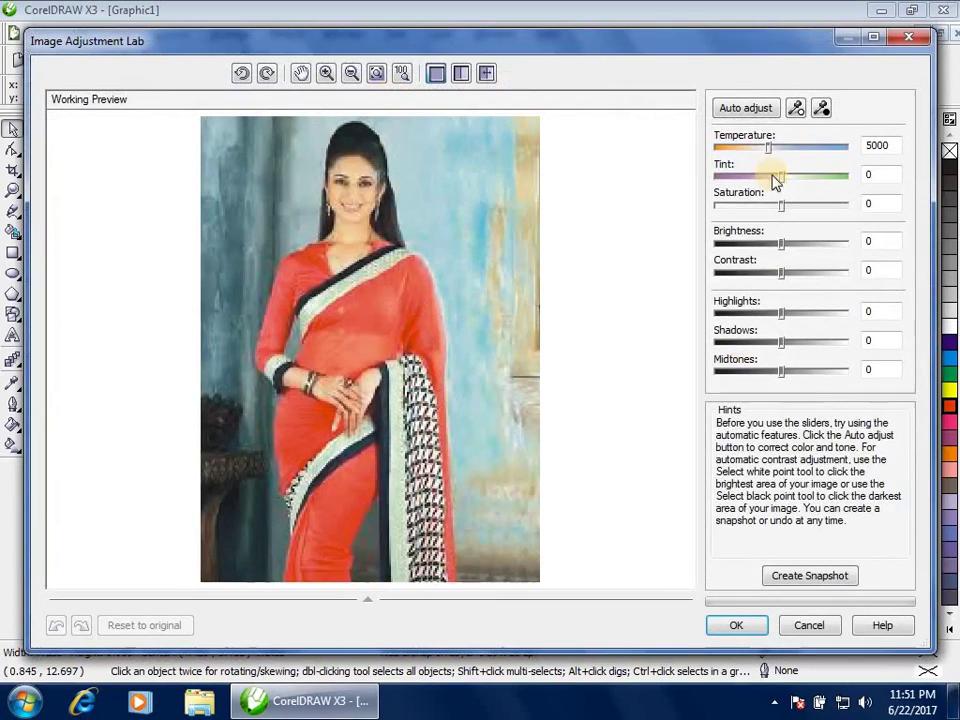
{"action": "left_click", "coordinate": [768, 148]}
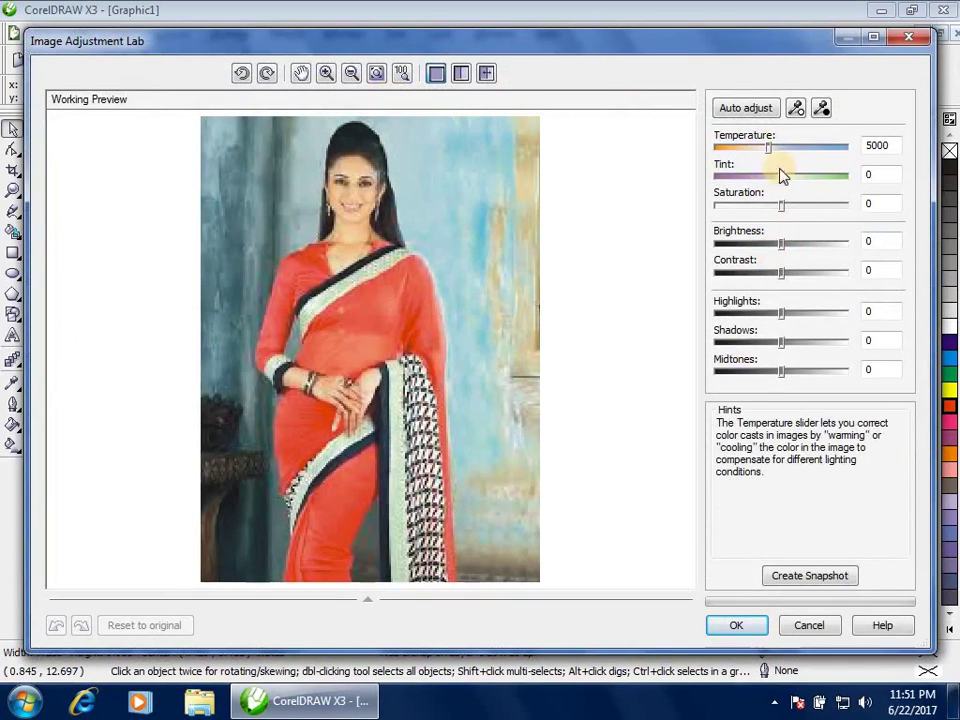
{"action": "left_click_drag", "start_coordinate": [774, 150], "coordinate": [755, 156]}
{"action": "left_click_drag", "start_coordinate": [813, 186], "coordinate": [826, 184]}
Try the saturation extremes of -100 and 100, set it to -16, and apply the adjustments to the picture.
{"action": "left_click_drag", "start_coordinate": [773, 205], "coordinate": [713, 205]}
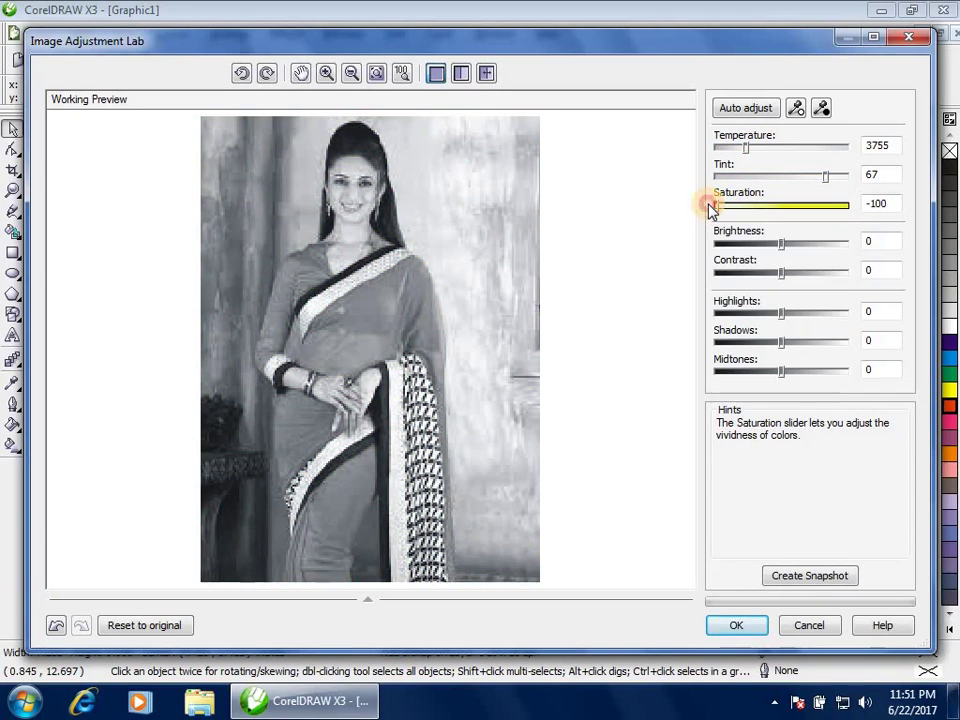
{"action": "left_click_drag", "start_coordinate": [720, 204], "coordinate": [857, 225]}
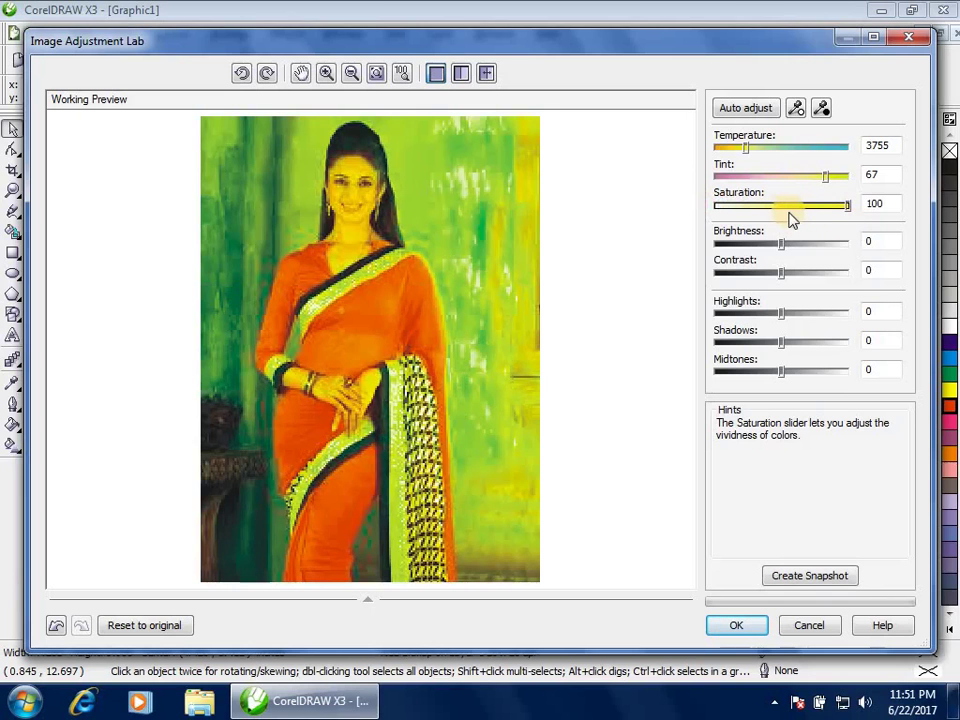
{"action": "left_click", "coordinate": [766, 208]}
{"action": "left_click_drag", "start_coordinate": [766, 215], "coordinate": [776, 216]}
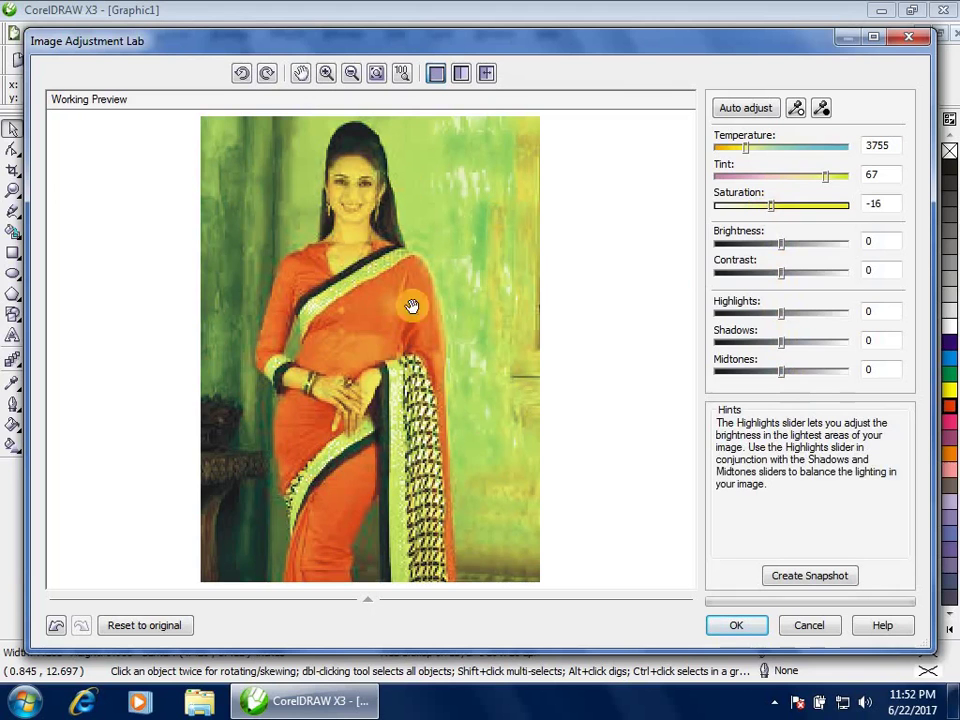
{"action": "left_click", "coordinate": [740, 626]}
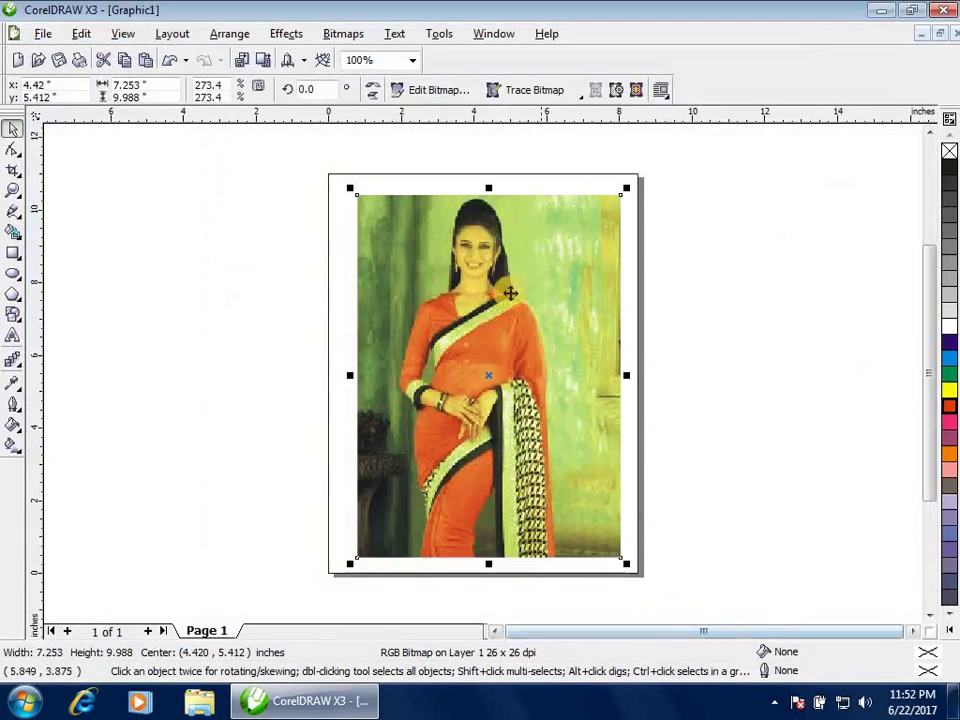
{"action": "left_click", "coordinate": [343, 33]}
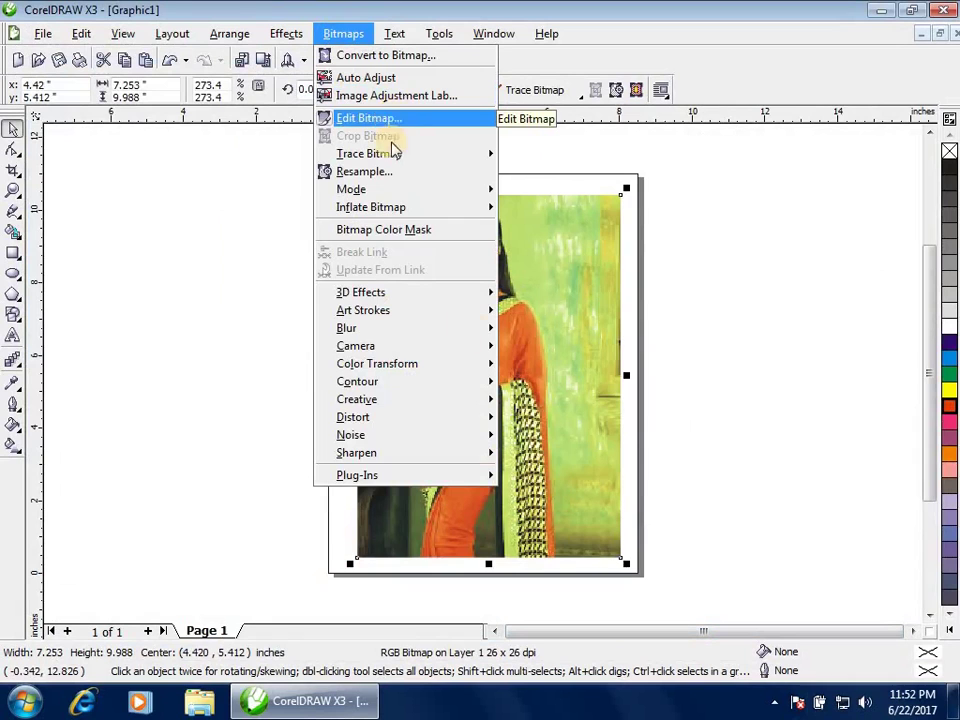
{"action": "mouse_move", "coordinate": [356, 345]}
{"action": "mouse_move", "coordinate": [420, 146]}
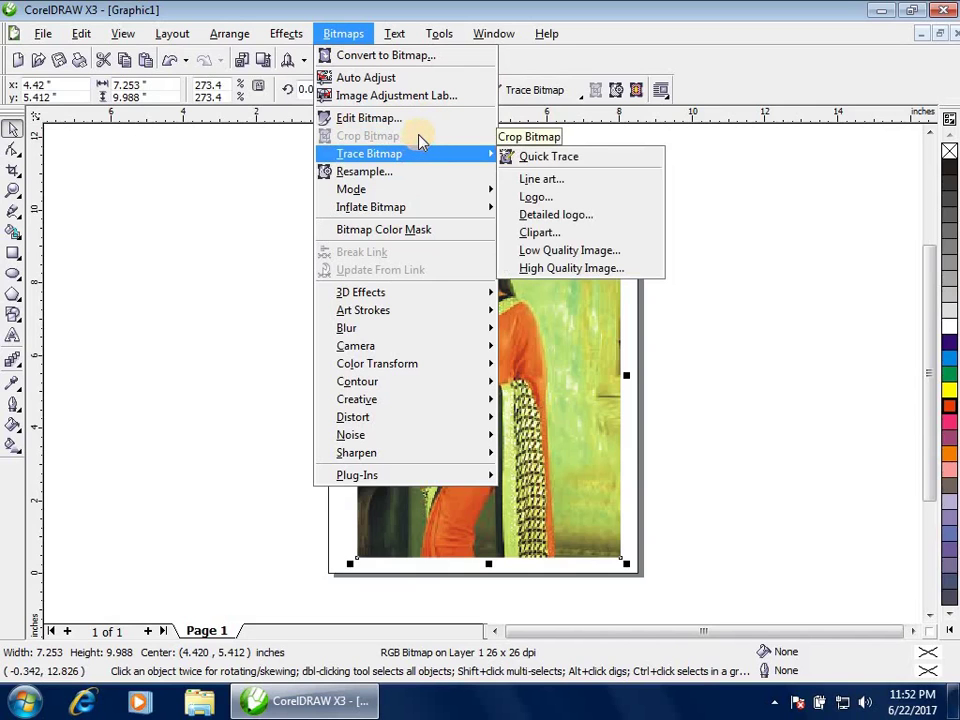